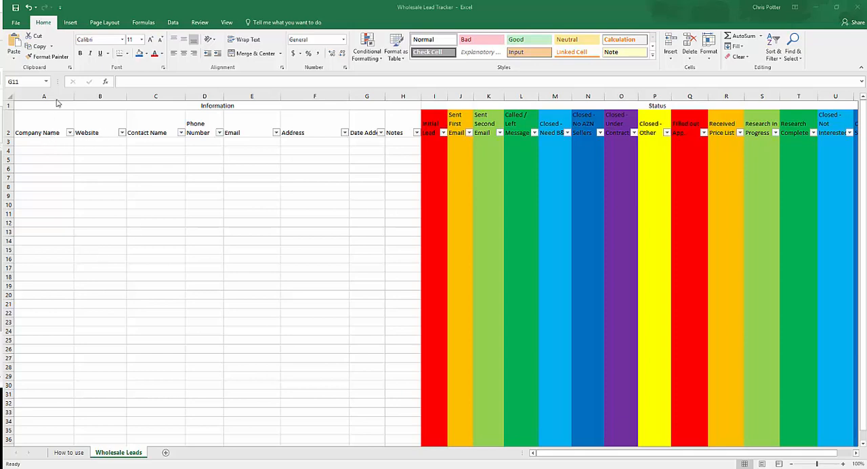
left_click(156, 161)
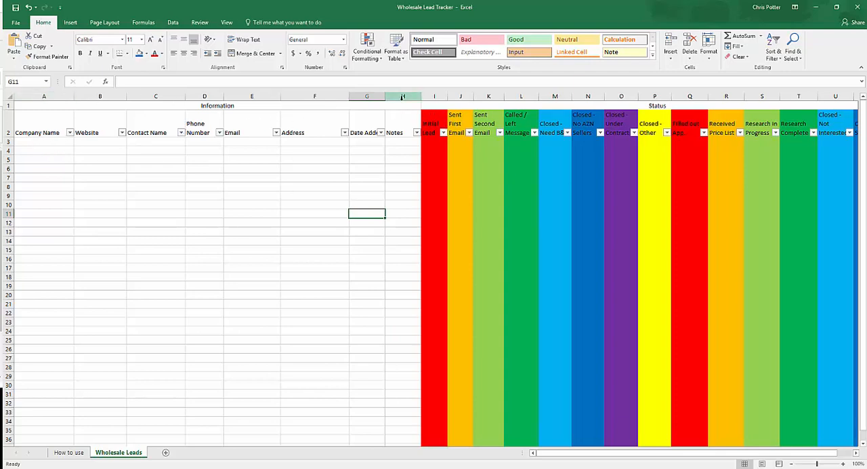
left_click_drag(588, 458, 608, 454)
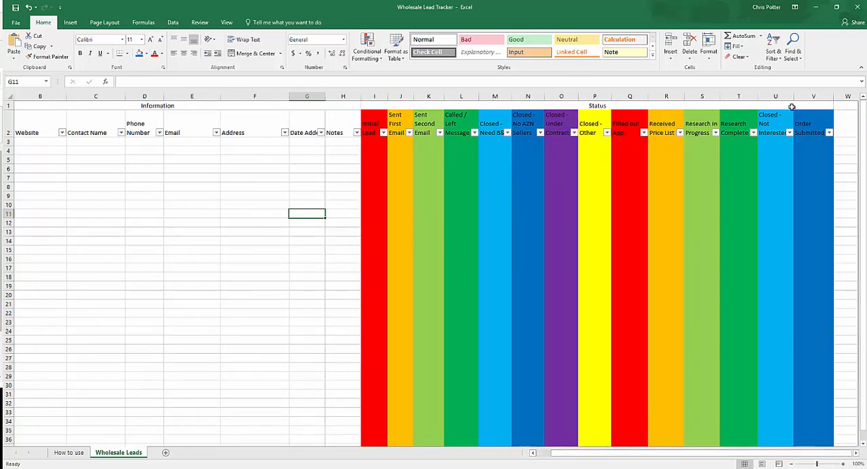
left_click_drag(623, 458, 577, 458)
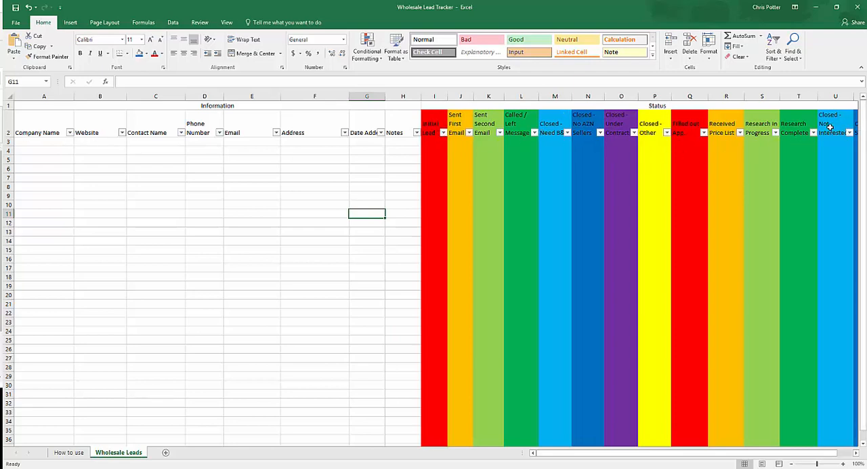
Enter "Acme Corporation" as the company name in the first lead row, row 3
left_click(30, 142)
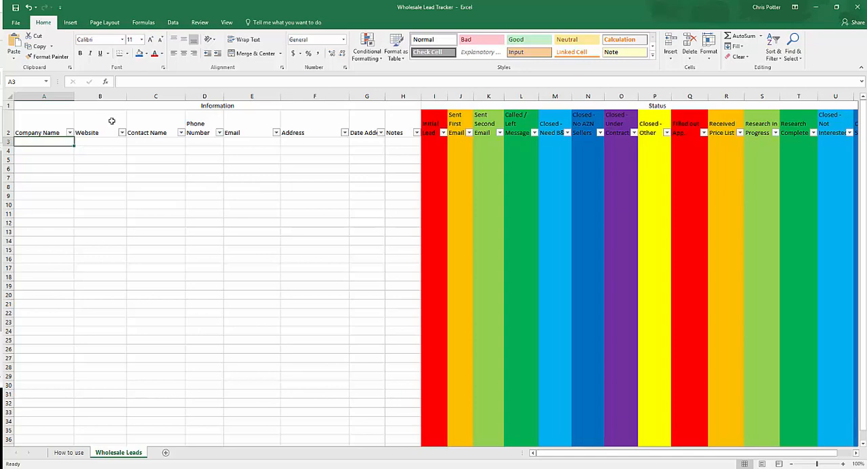
type("Acem")
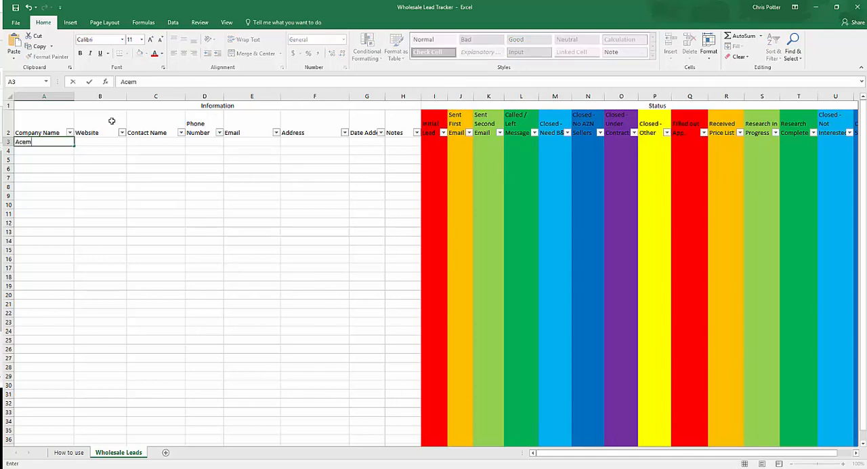
type(" A")
key("BackSpace")
key("BackSpace")
key("BackSpace")
key("BackSpace")
type("em")
key("BackSpace")
key("BackSpace")
type("e Corporation")
key("Tab")
type("ww.")
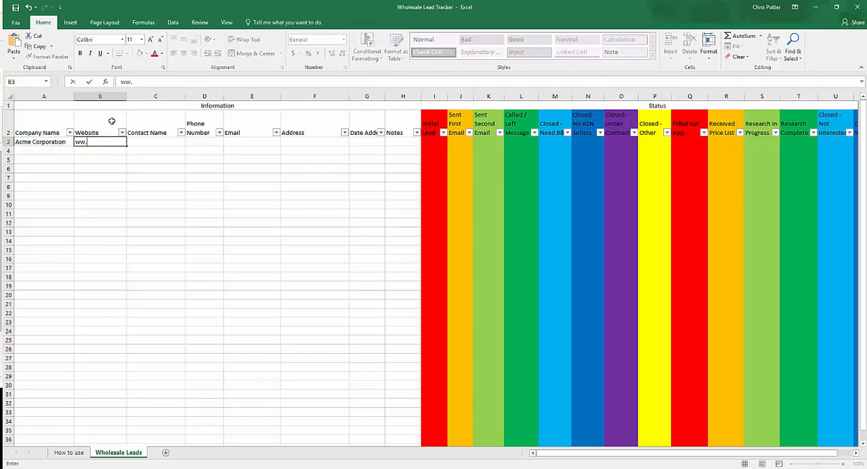
type("acme.com")
key("Tab")
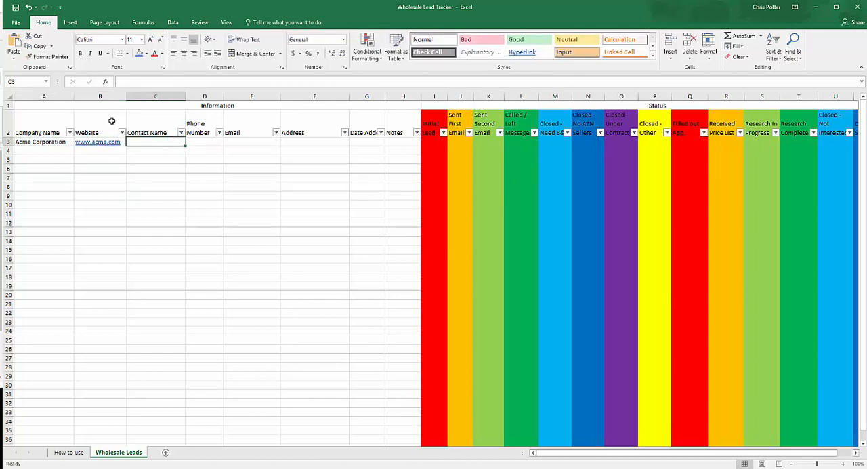
Leave the contact name blank and enter the company's phone number in row 3
key("Tab")
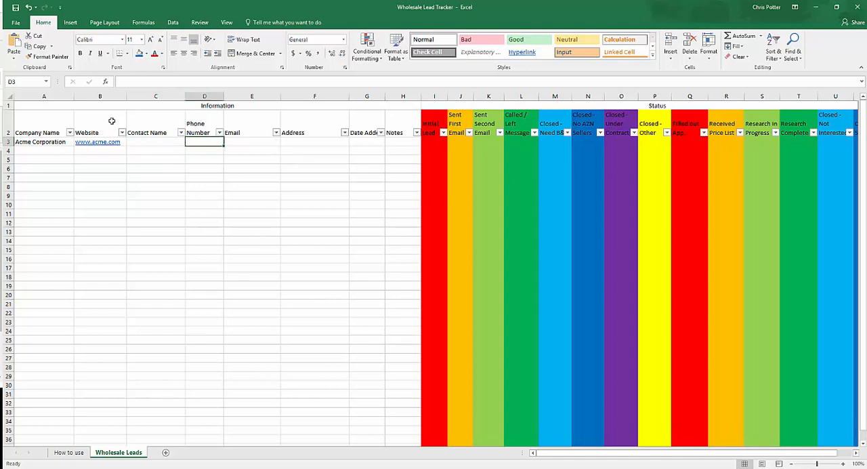
type("555-5555-")
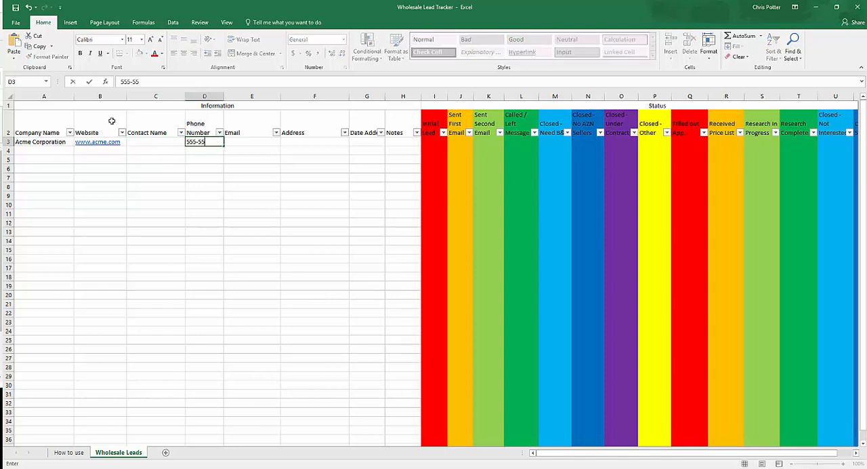
key("BackSpace")
key("BackSpace")
key("BackSpace")
type("-1212")
key("Tab")
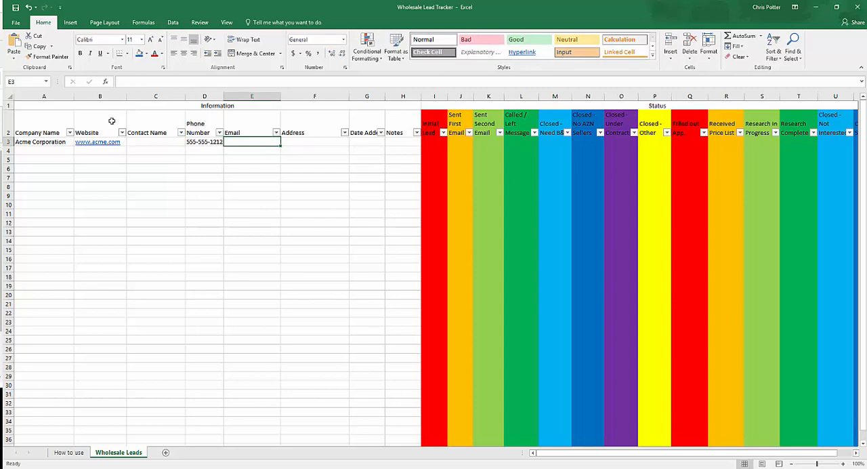
Leave the email blank and enter the company's full postal address in row 3
key("Tab")
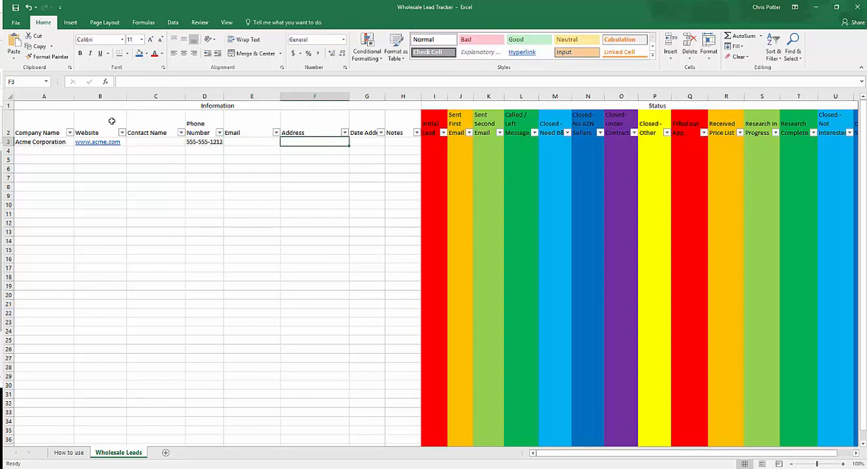
type("123 Ac,m")
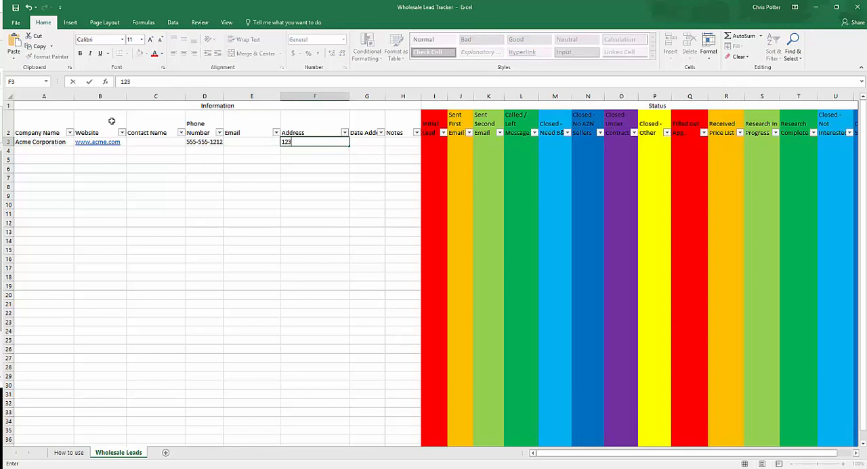
key("BackSpace")
key("BackSpace")
type("me lane, Acme,")
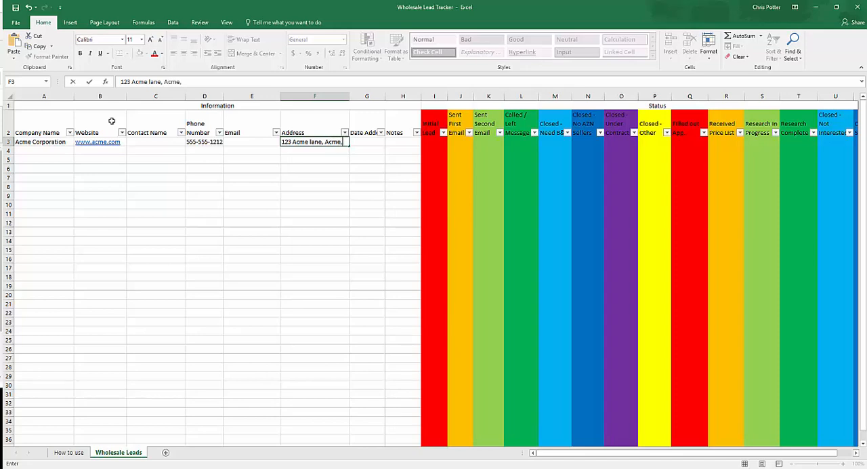
type(" GA")
key("BackSpace")
type(", 12345")
key("alt+Tab")
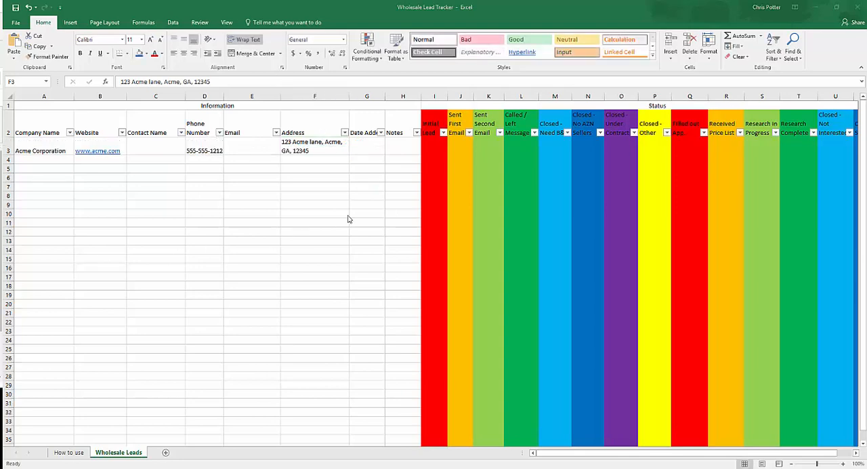
Enter 8/2/2017 as the date the Acme Corporation lead was added
left_click(373, 140)
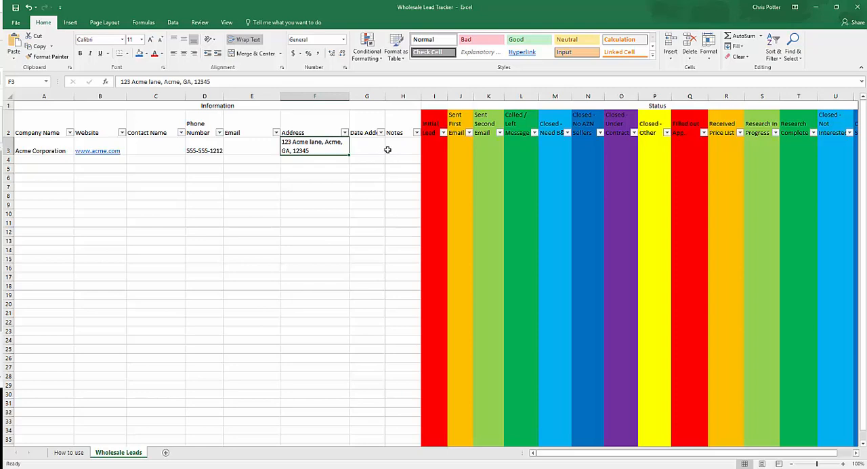
key("Tab")
type("8/2/201")
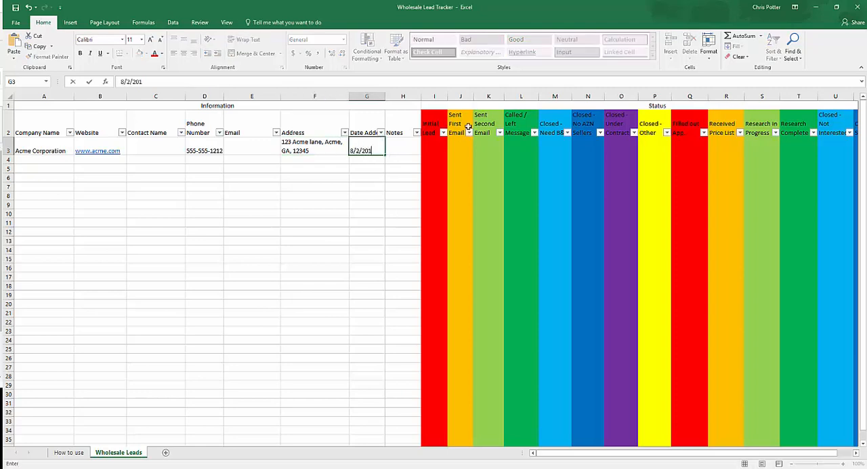
key("Tab")
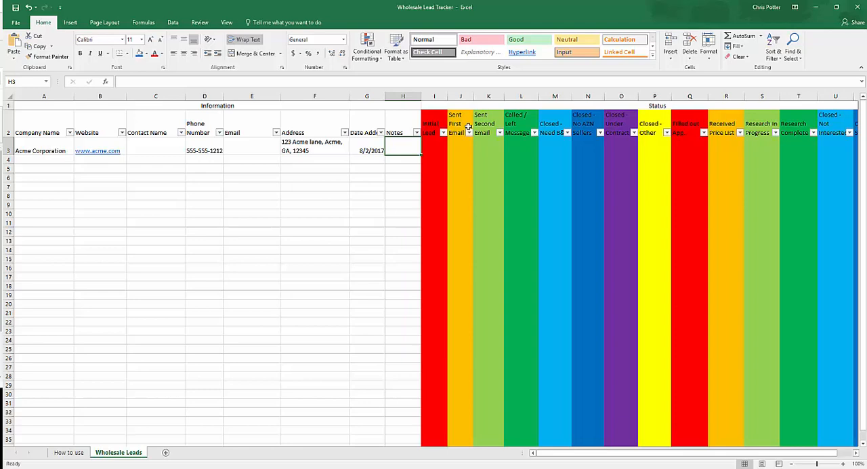
Enter the note "found the lead via standard research" for Acme Corporation and widen the Notes column to about twice its width
type("found the lead")
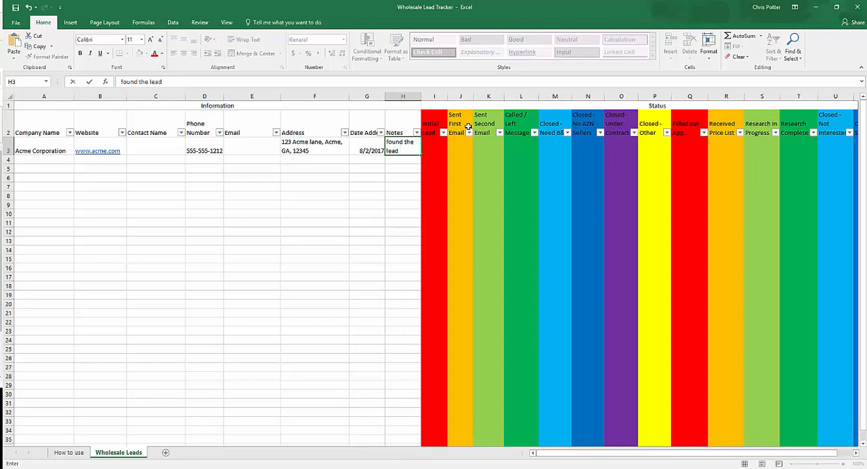
type(" via standard research")
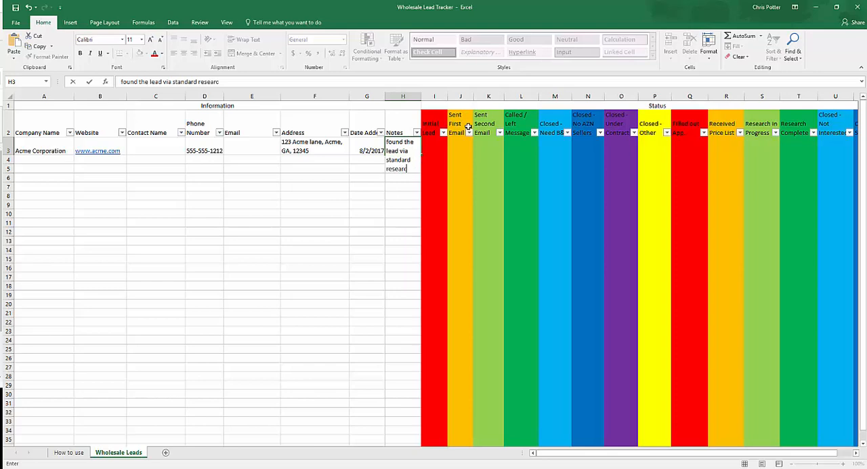
key("Return")
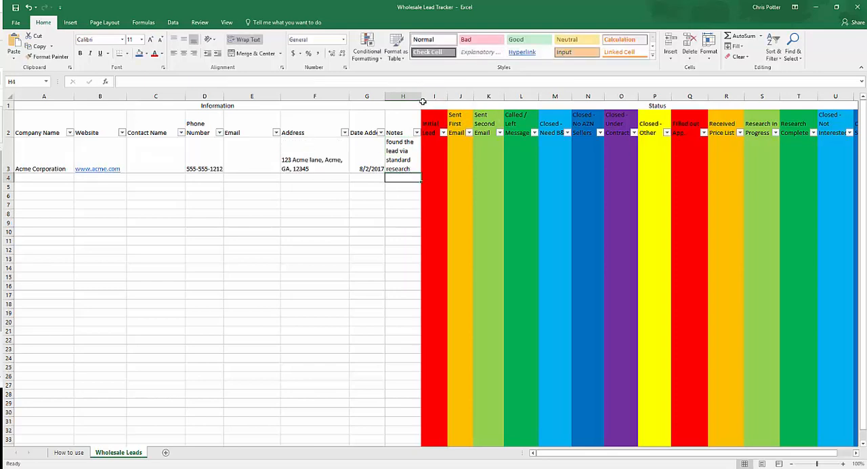
left_click_drag(421, 96, 462, 96)
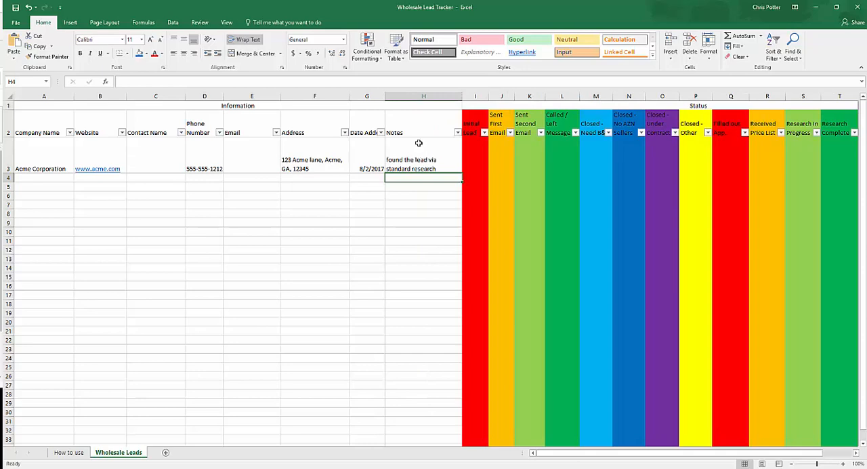
Insert a new column before Notes and give it the header "Where lead was found"
left_click(422, 96)
right_click(422, 96)
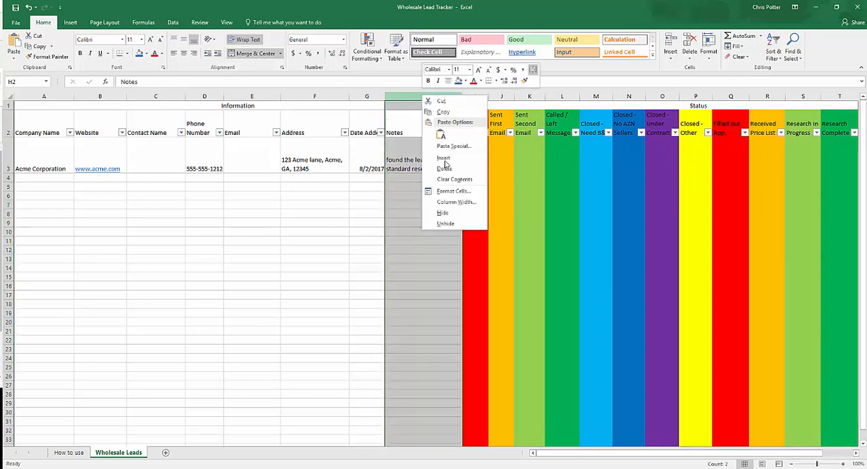
left_click(441, 160)
left_click(393, 126)
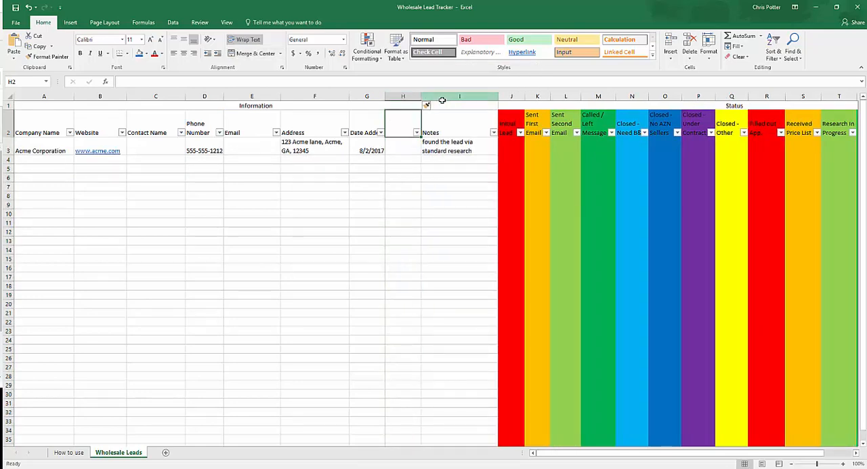
type("W")
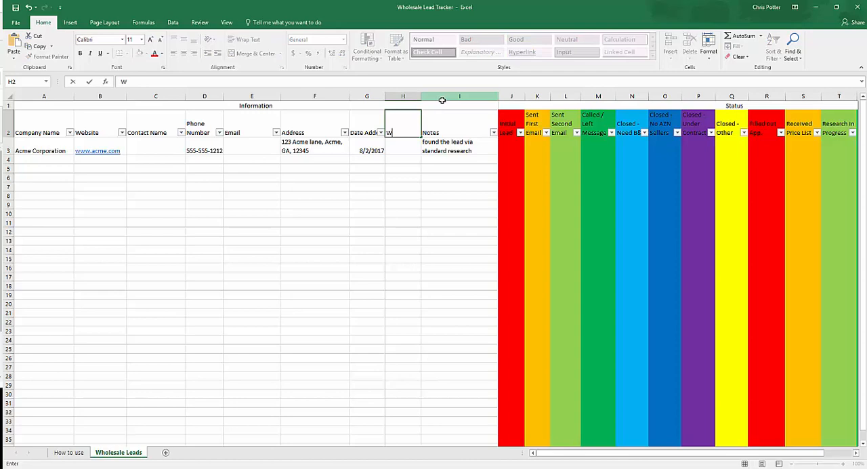
type("here lead was found")
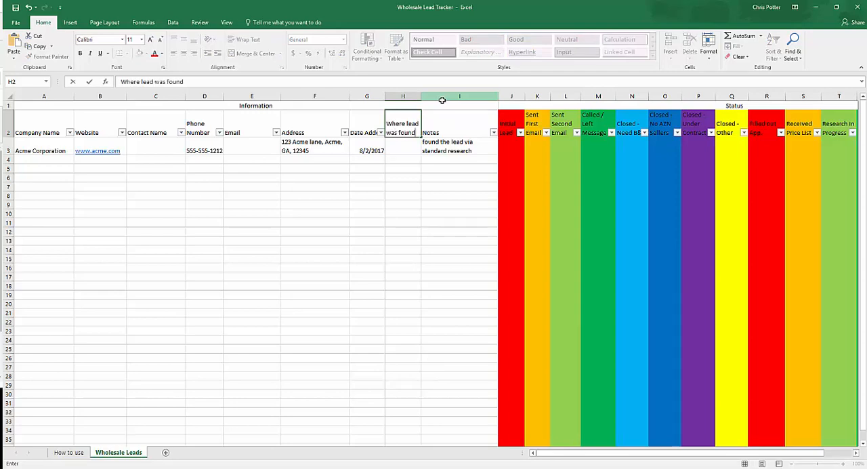
key("Return")
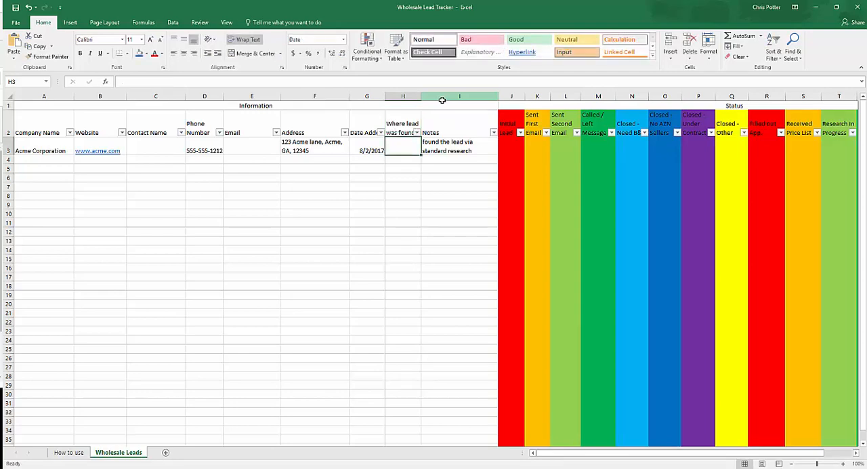
Move the row 3 note into the "Where lead was found" column and widen that column so its header fits on one line
key("Tab")
key("ctrl+c")
key("Left")
key("ctrl+v")
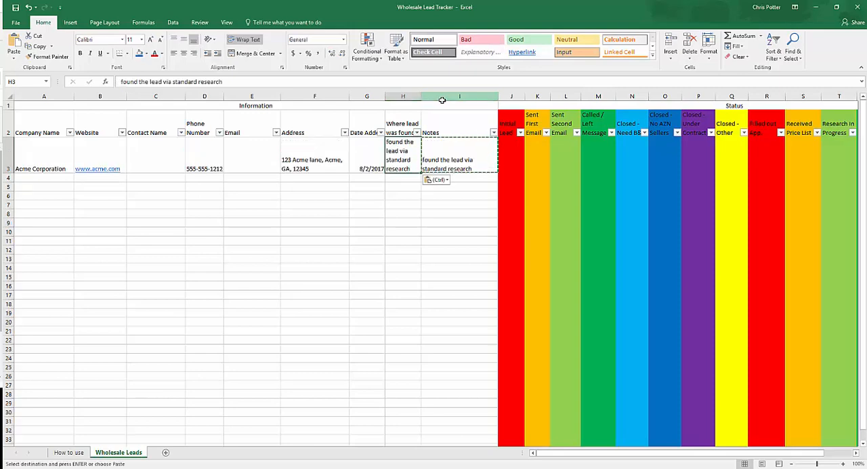
key("Right")
key("Delete")
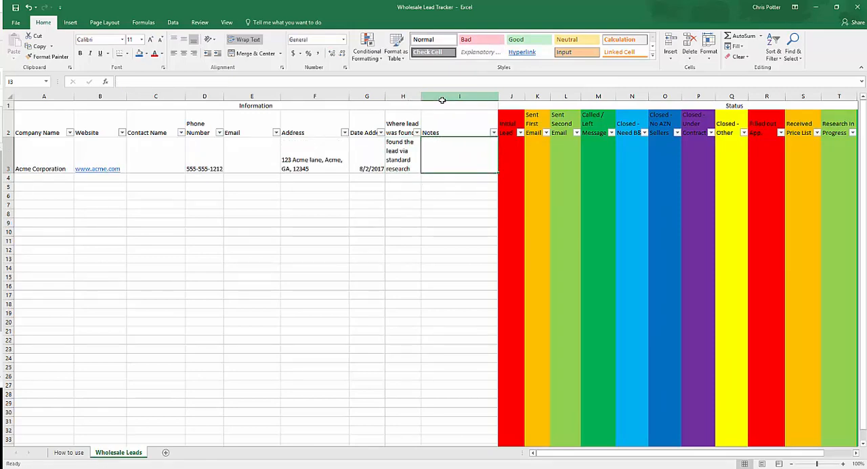
left_click_drag(422, 92, 459, 93)
Enter 8/2/2017 in the Initial Lead status cell for Acme Corporation
left_click(551, 156)
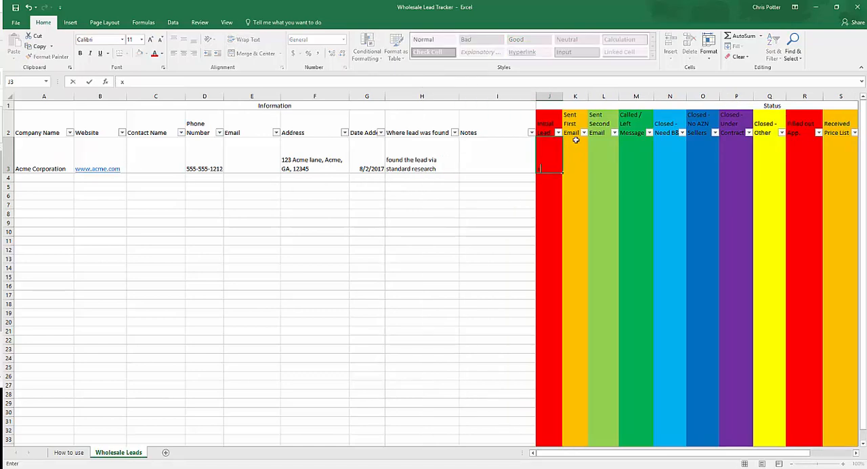
type("x")
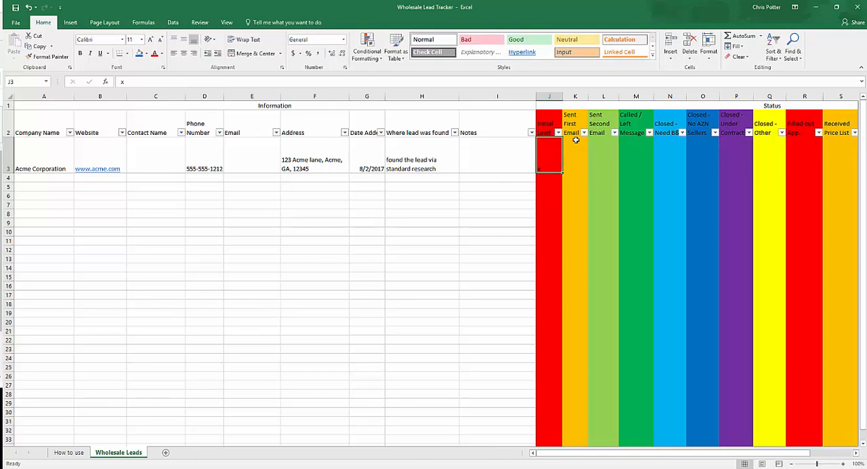
type("8/")
type("2/2")
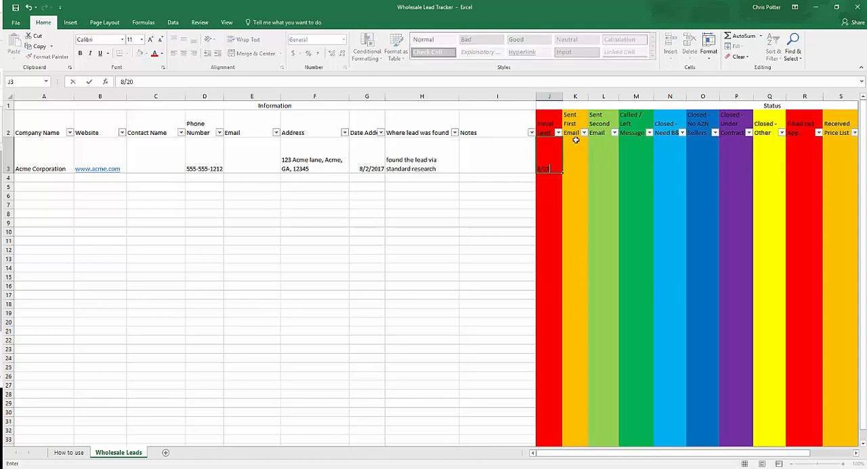
type("017")
key("Return")
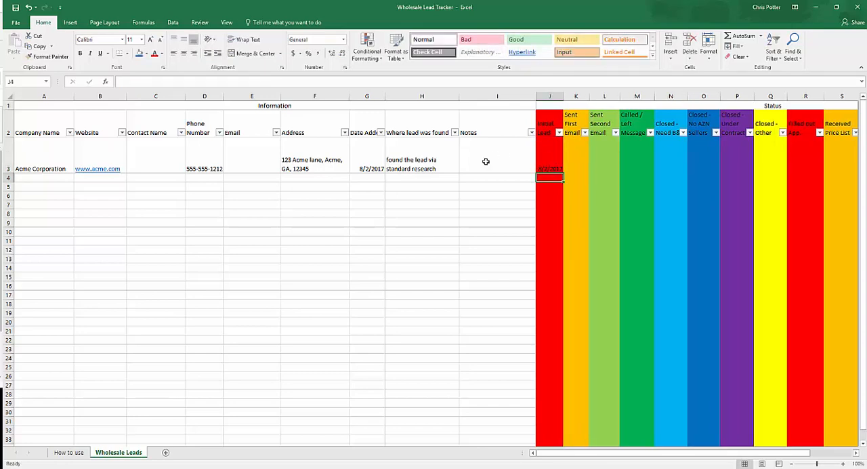
left_click_drag(46, 153, 557, 161)
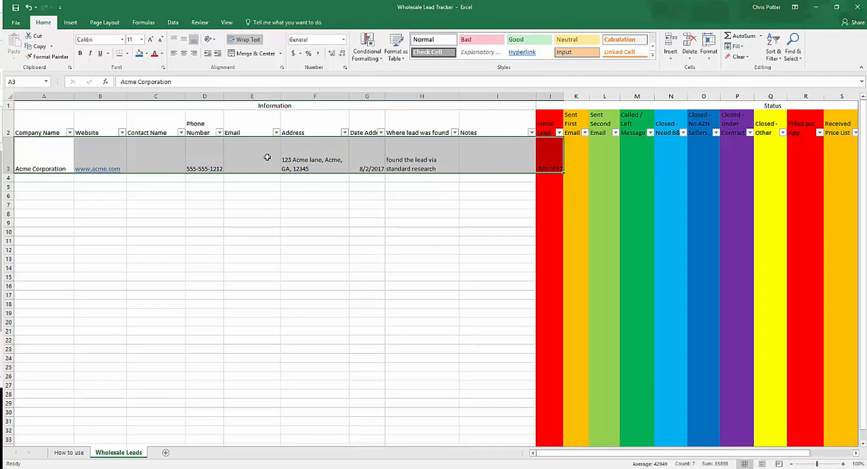
left_click(202, 163)
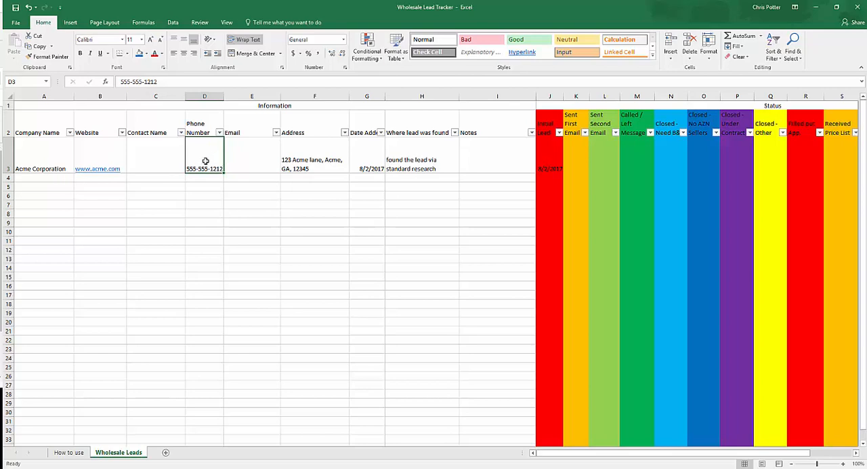
left_click(156, 159)
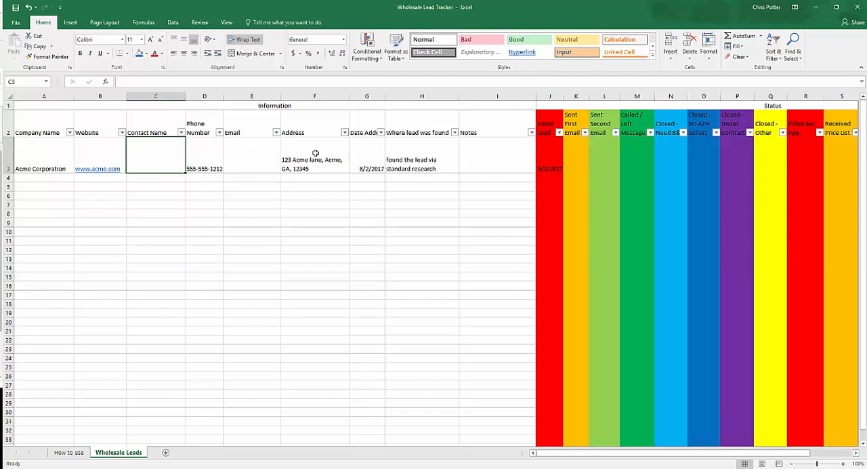
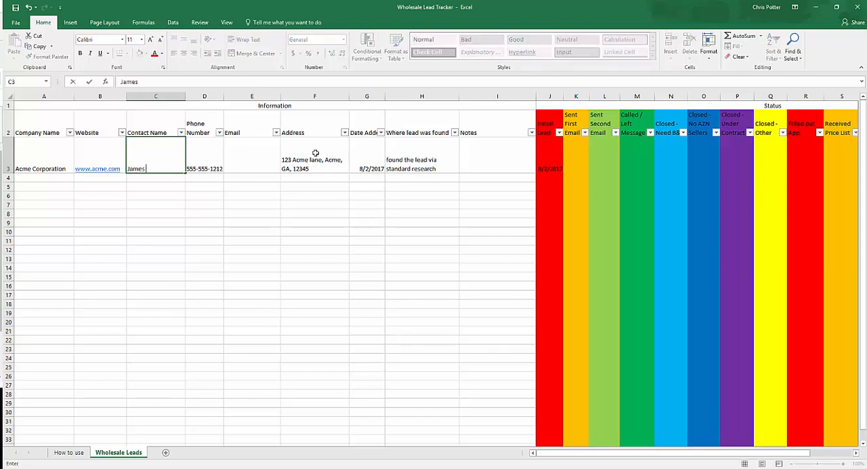
Enter the contact's full name and e-mail address in the Acme Corporation row
key("Tab")
key("Tab")
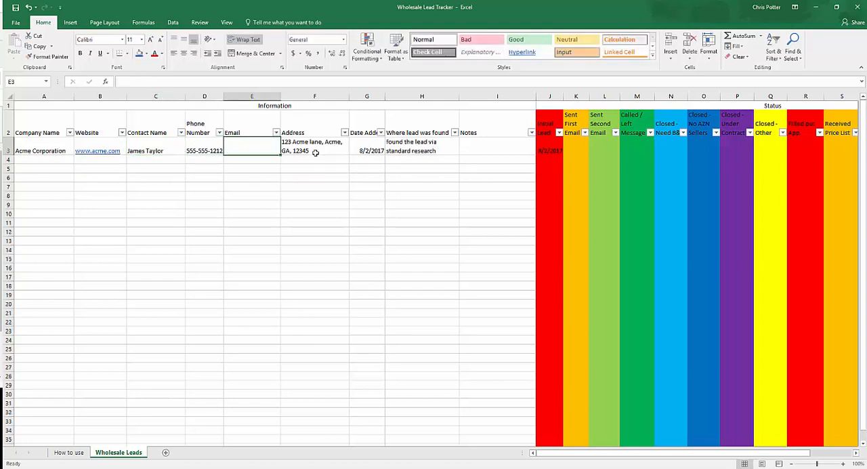
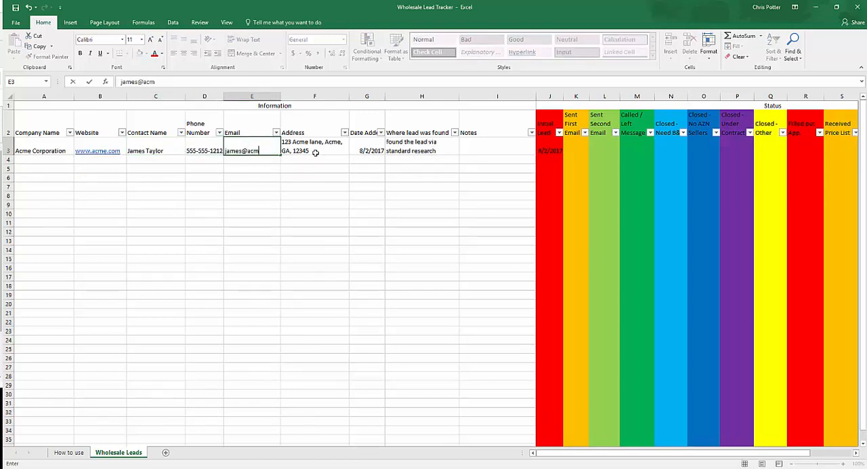
key("Tab")
key("Tab")
key("Tab")
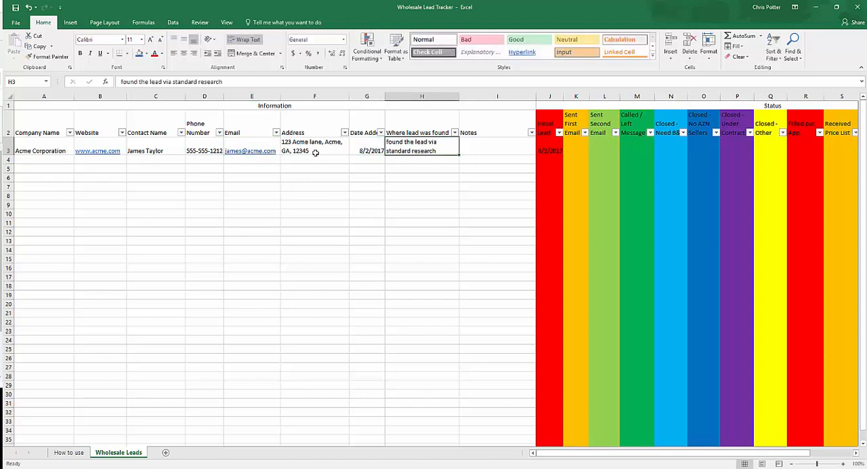
Enter a note for Acme Corporation stating that the contact, by first name, is the sales rep for the area
key("Tab")
type("J")
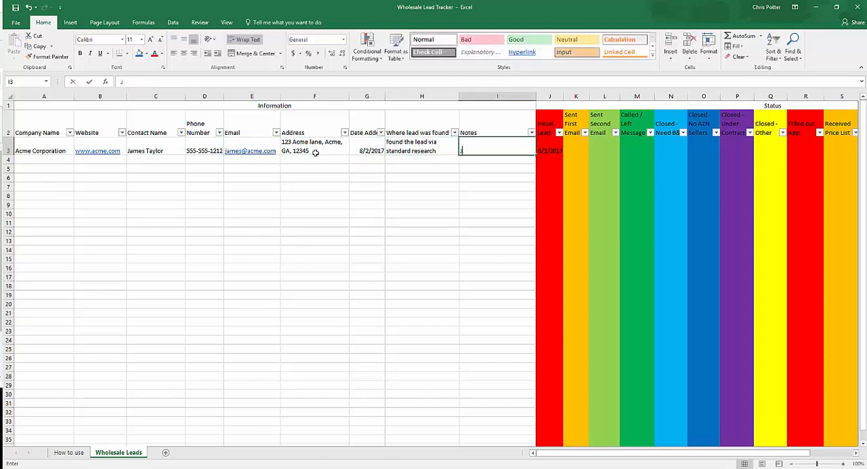
type("ames is the sales ra")
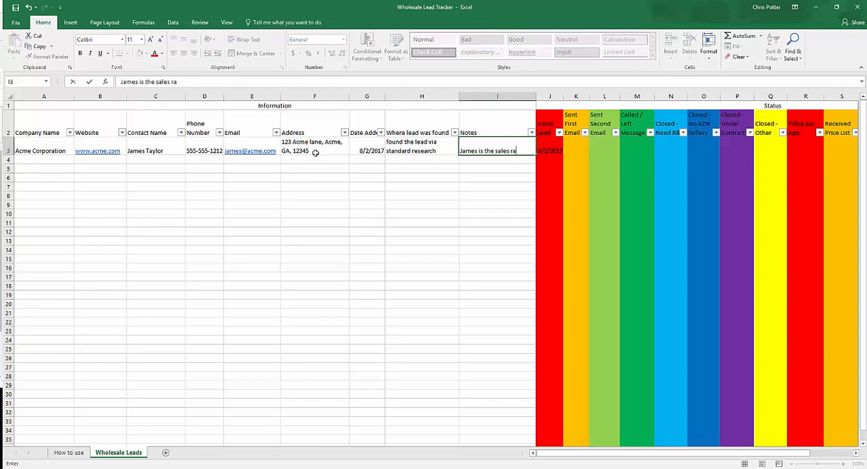
key("BackSpace")
type("ep for the area.")
key("Return")
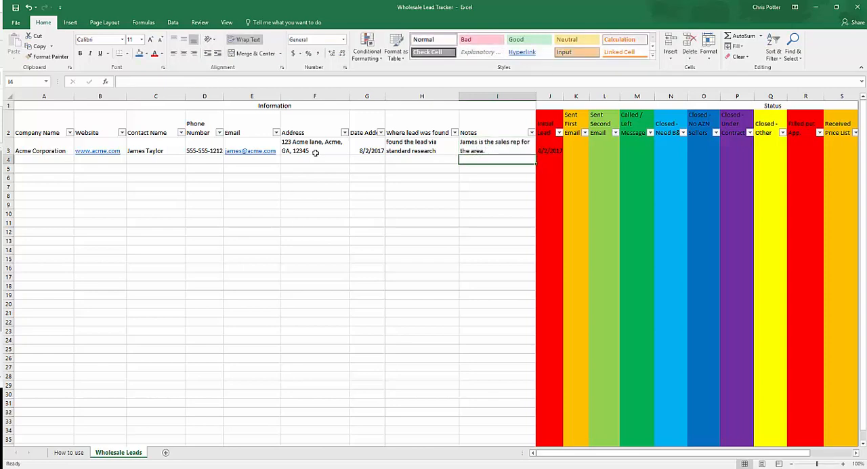
left_click(506, 146)
Enter 8/2/2017 in the Called / Left Message cell for Acme Corporation
left_click(641, 144)
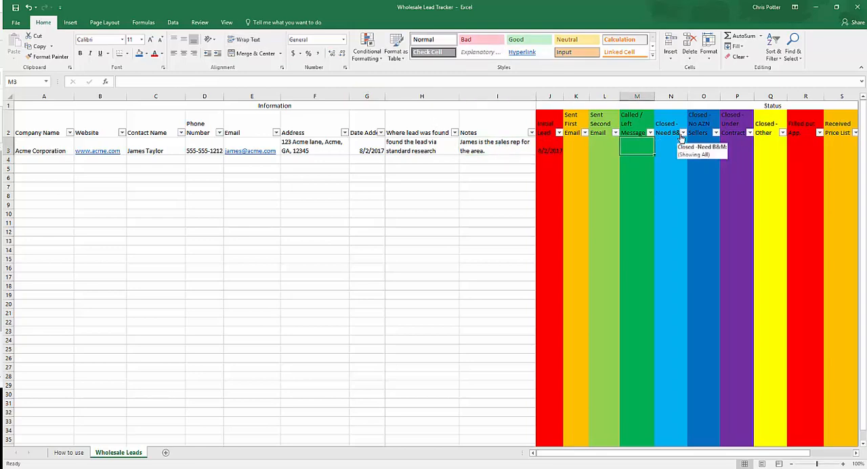
type("8/20")
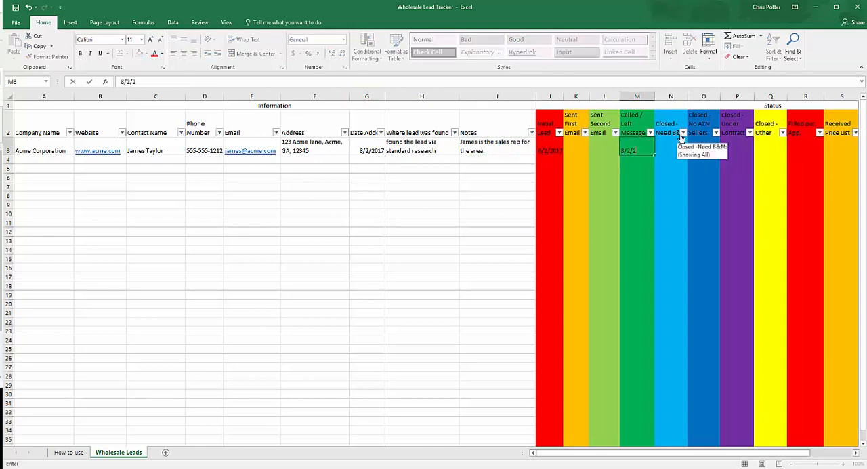
type("017")
key("ctrl+Return")
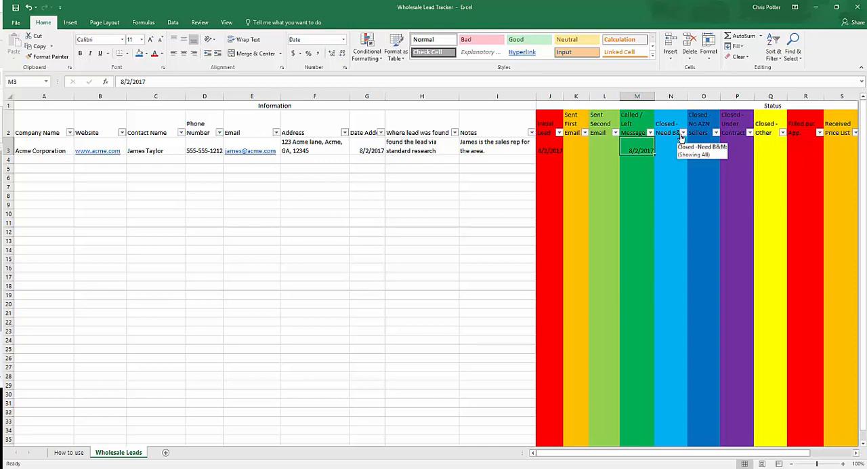
Record 8/4/2017 under Sent First Email and 8/7/2017 under Sent Second Email for Acme Corporation
key("Left")
key("Left")
type("8/")
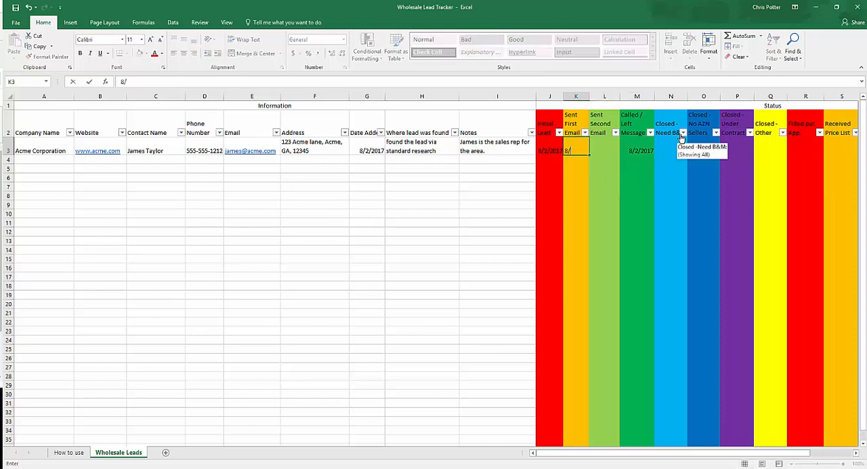
type("4/2017")
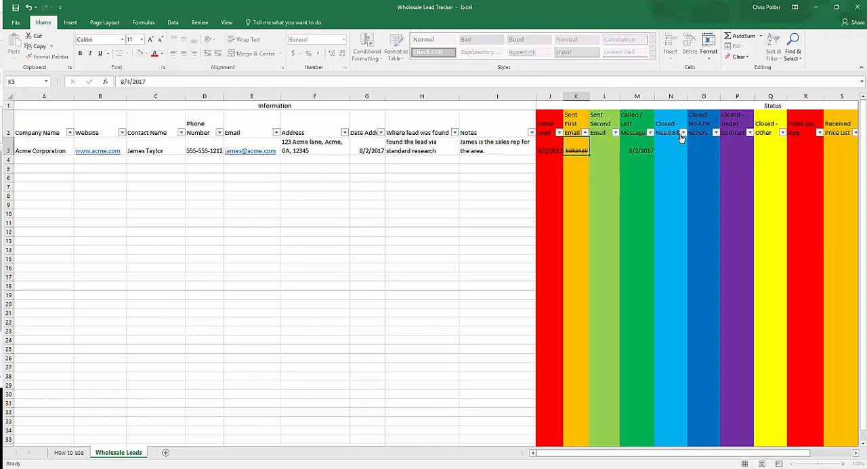
key("Tab")
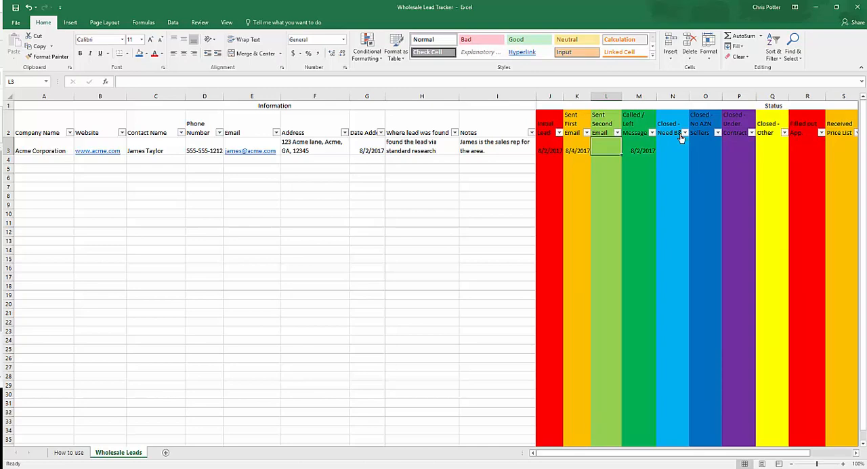
type("8/")
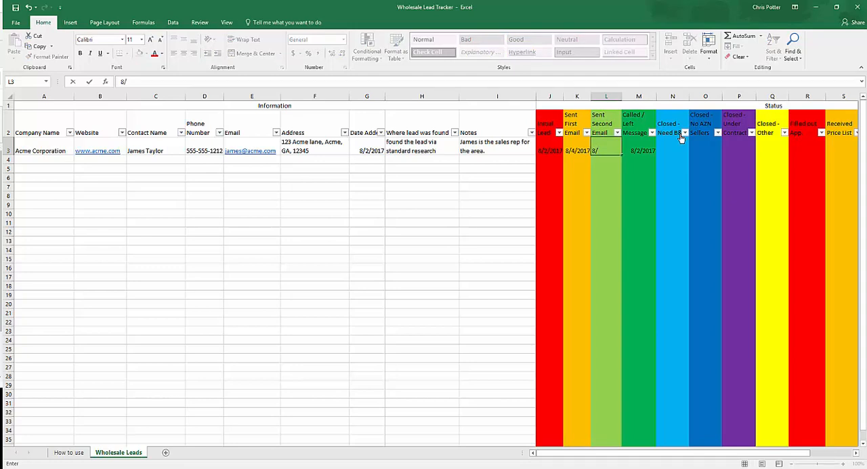
type("7/2017")
key("Tab")
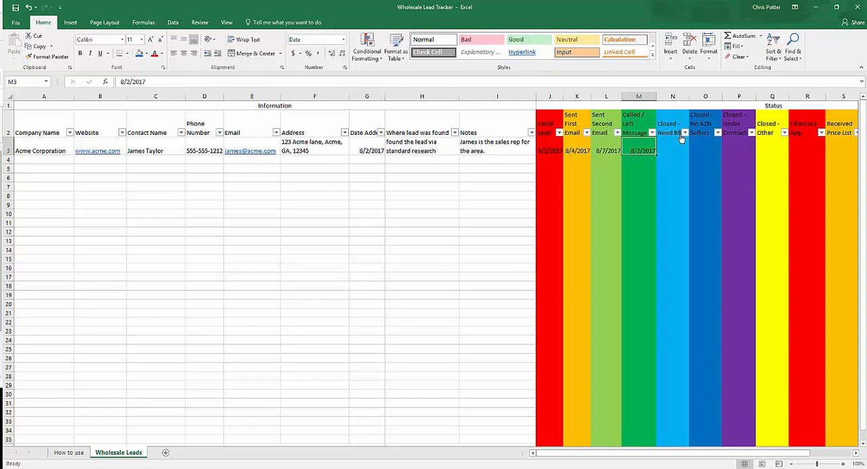
Change the Called / Left Message date for Acme Corporation to 8/8/2017
key("Left")
key("Left")
key("Right")
key("Right")
double_click(642, 147)
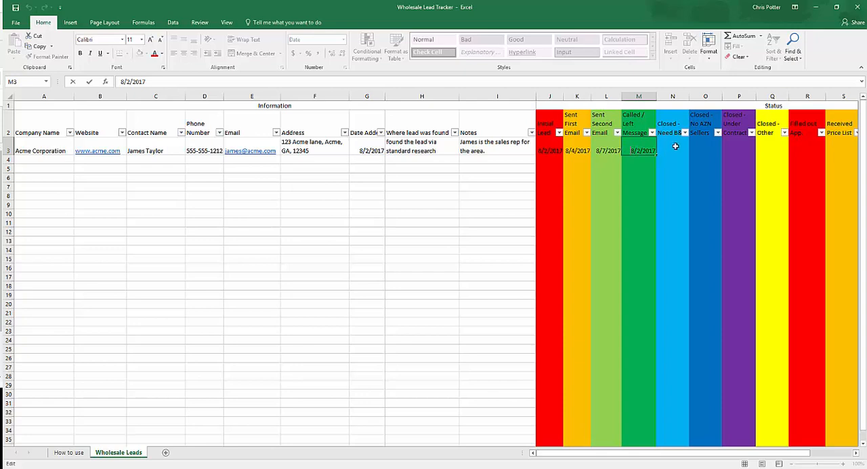
double_click(637, 149)
double_click(638, 150)
double_click(637, 150)
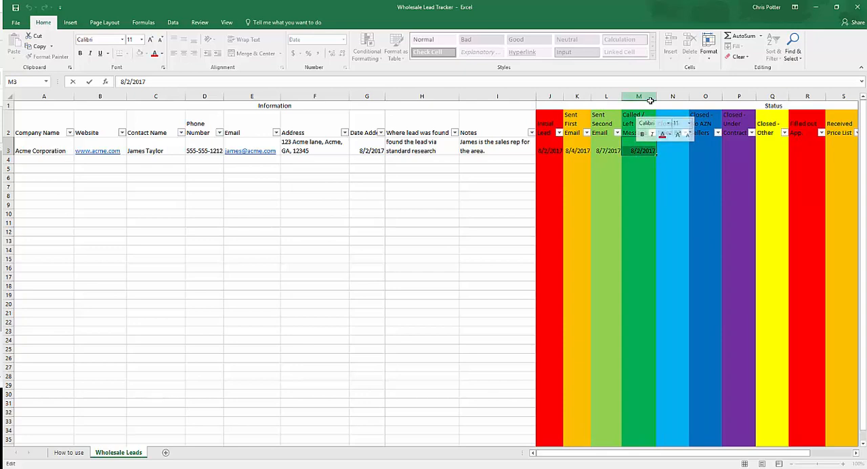
type("8/8/2017")
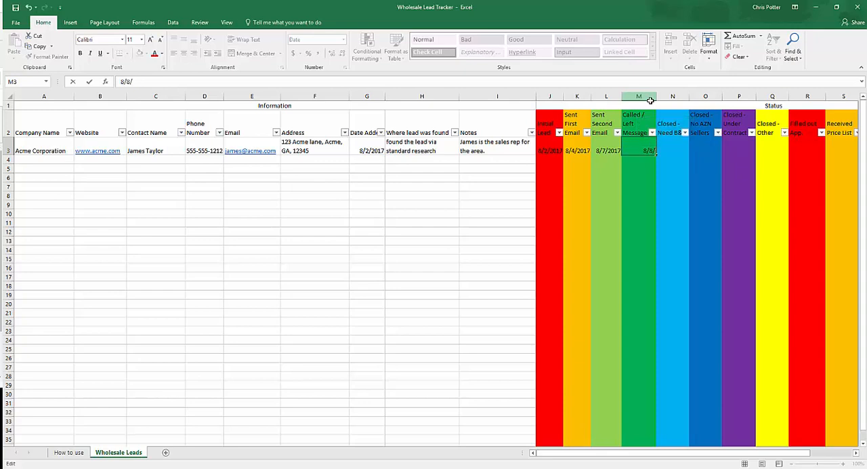
key("BackSpace")
key("BackSpace")
type("17")
key("Return")
left_click(493, 142)
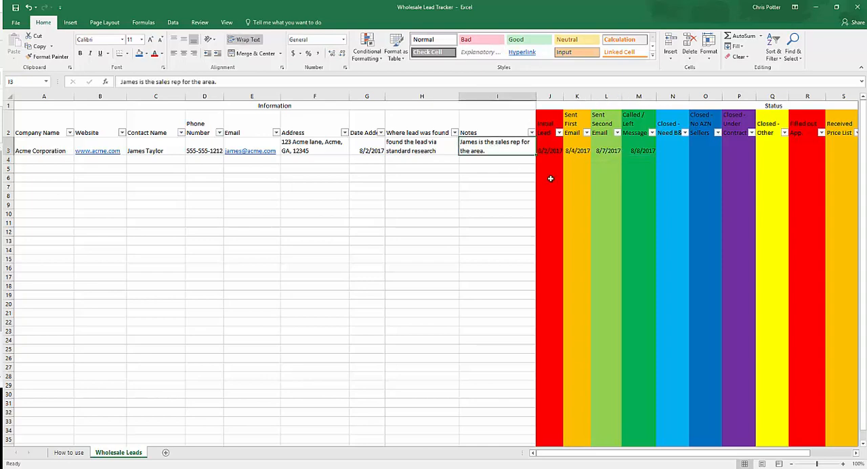
Enter 8/8/2017 in the Filled out App. cell for Acme Corporation
left_click(647, 147)
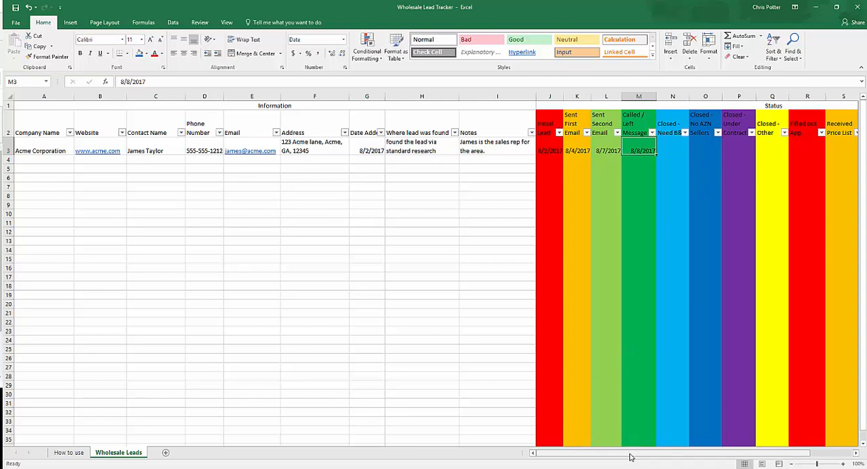
left_click_drag(630, 458, 668, 452)
left_click(635, 148)
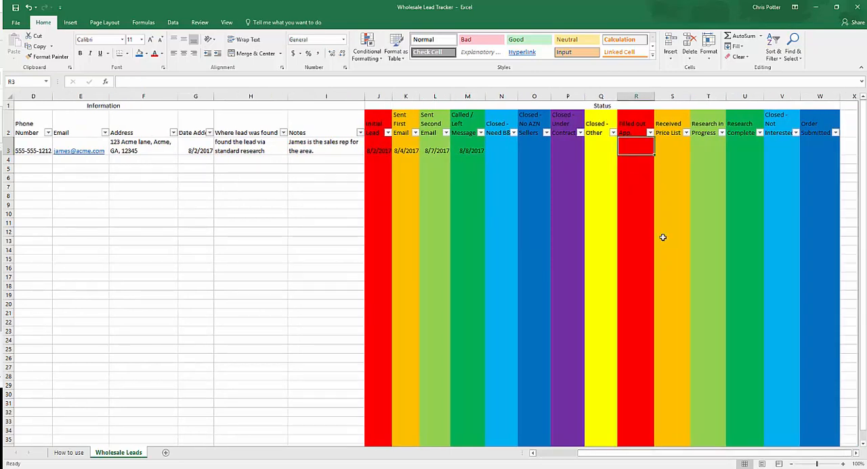
type("8/8/2017")
key("Tab")
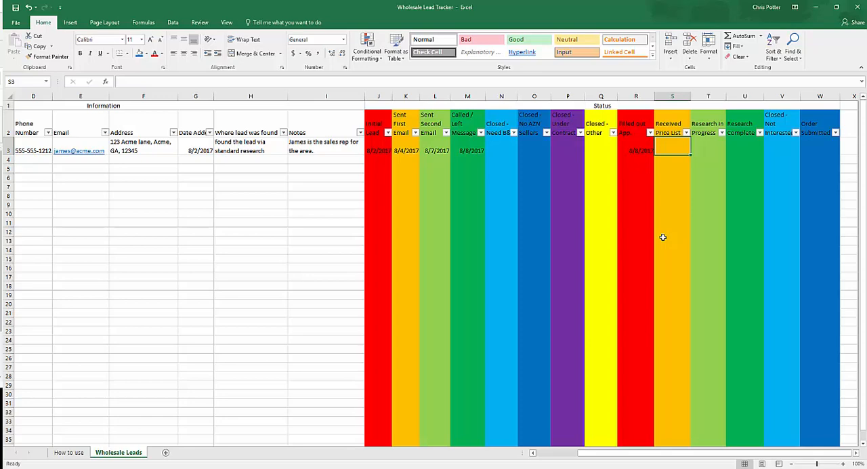
key("Left")
key("Left")
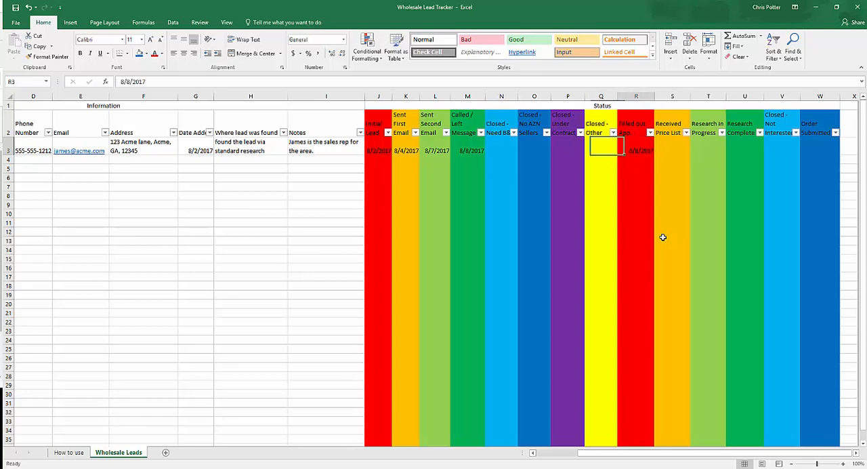
key("Right")
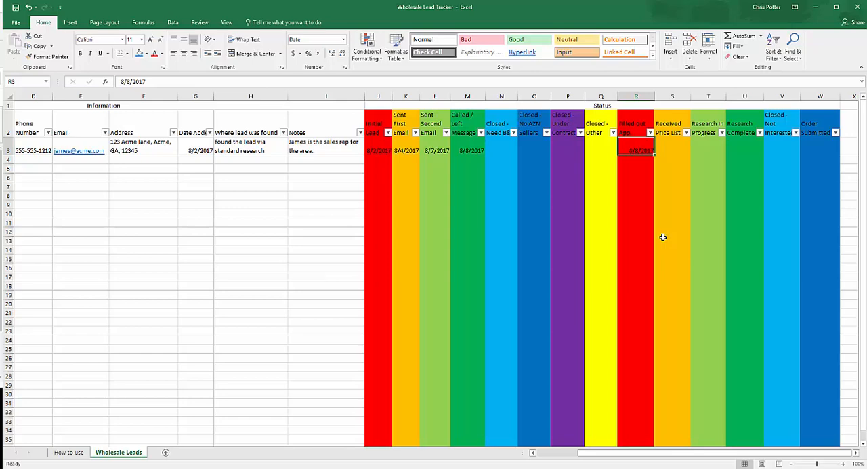
Enter 8/9/2017 in the Closed - Need B&M cell for Acme Corporation
key("Left")
key("Left")
key("Left")
key("Left")
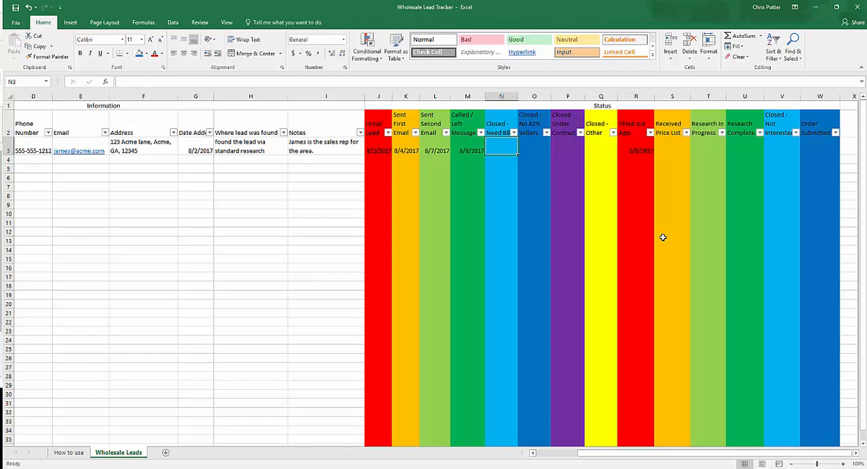
type("8/20/201")
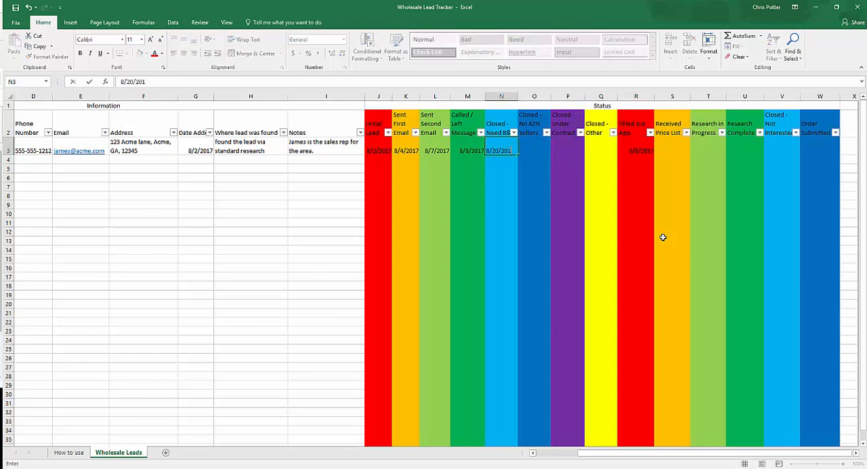
key("BackSpace")
key("BackSpace")
key("BackSpace")
key("BackSpace")
key("BackSpace")
key("BackSpace")
key("BackSpace")
key("BackSpace")
type("8/9/2017")
key("ctrl+Return")
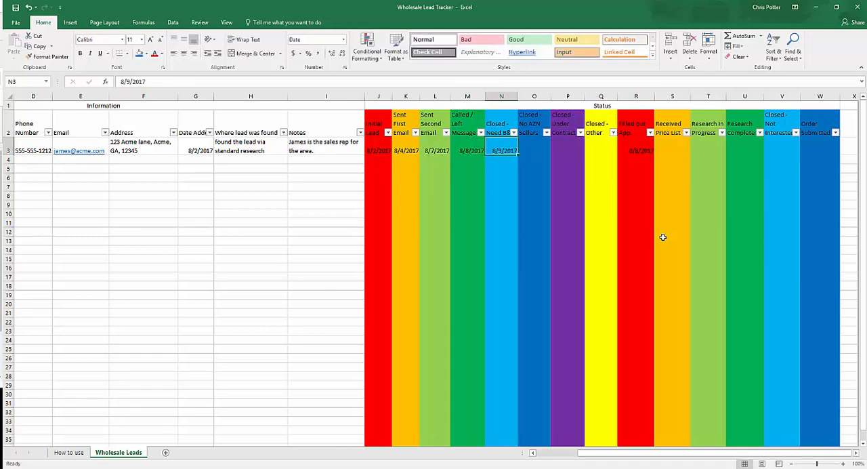
Review the Closed - Need B&M header and its filter options, keeping all dates selected
left_click(499, 123)
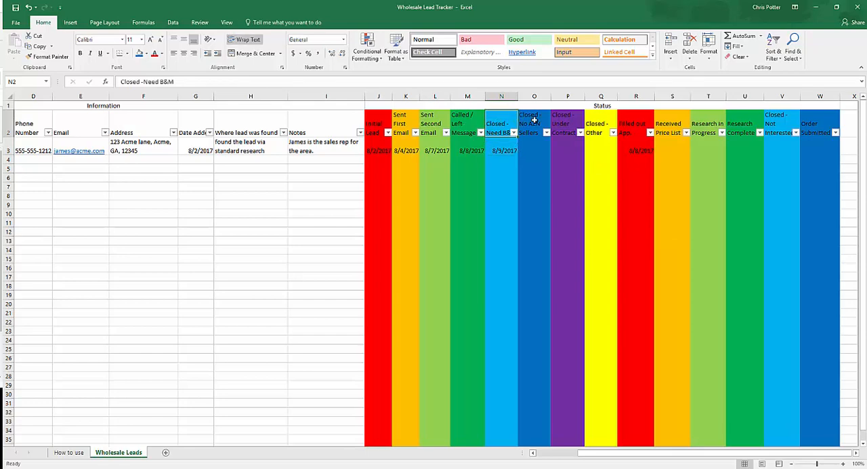
left_click(501, 151)
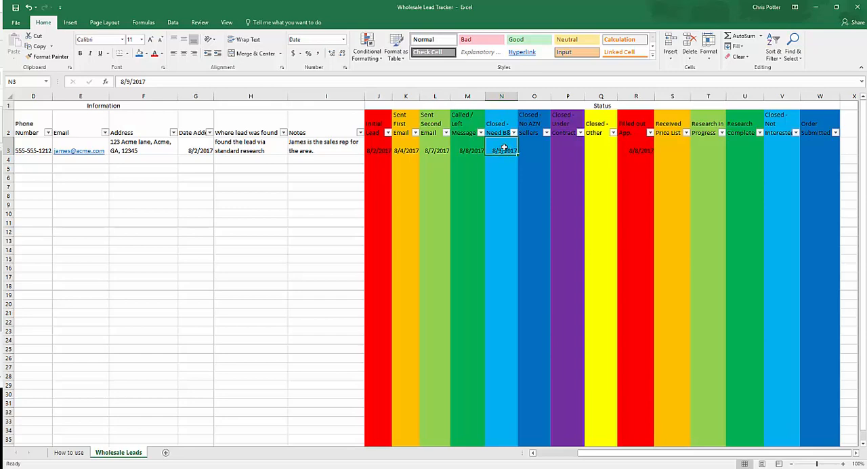
left_click(514, 132)
left_click(516, 134)
left_click(513, 133)
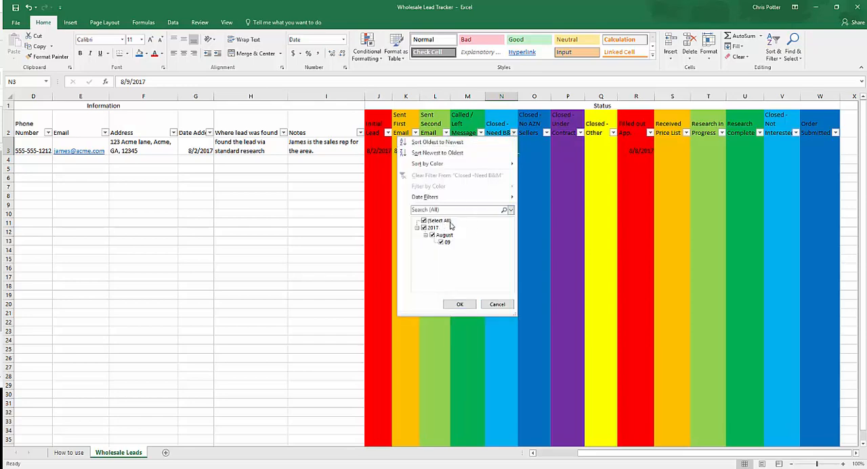
left_click(460, 304)
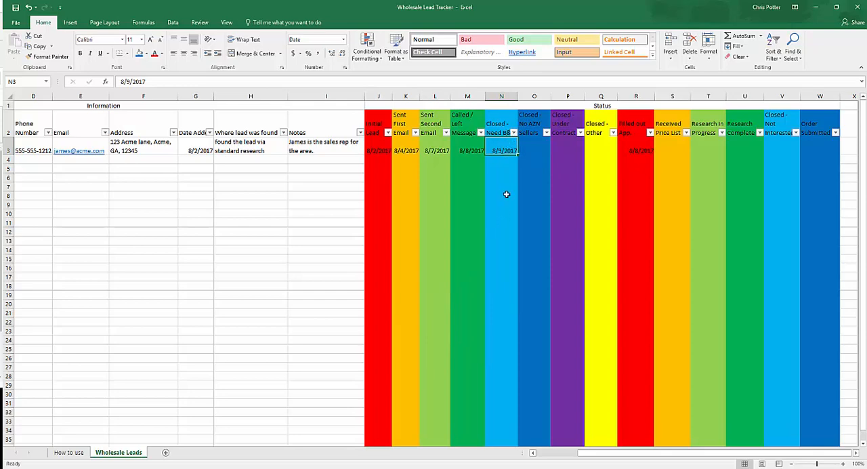
Examine the Closed - No AZN Sellers column and its filter options without applying a filter
left_click(529, 141)
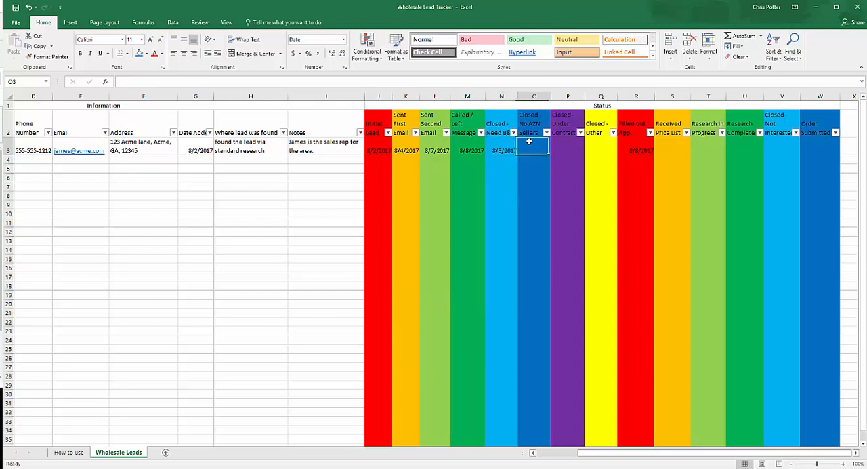
left_click(533, 124)
left_click(540, 143)
left_click(546, 132)
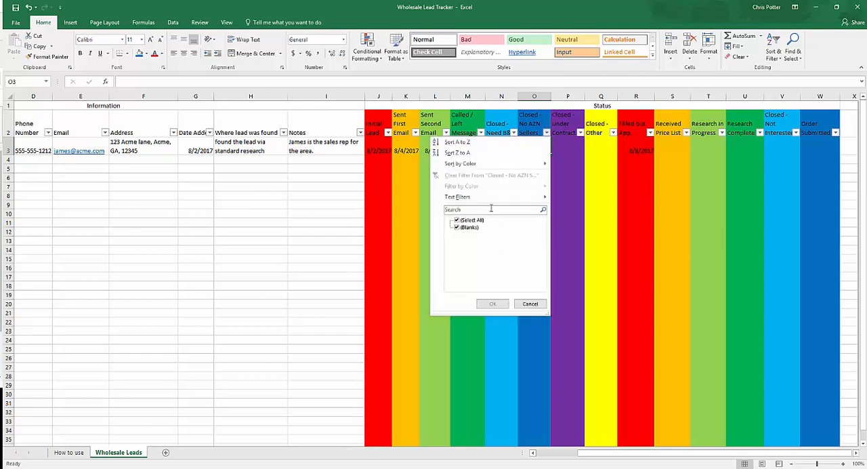
left_click(570, 146)
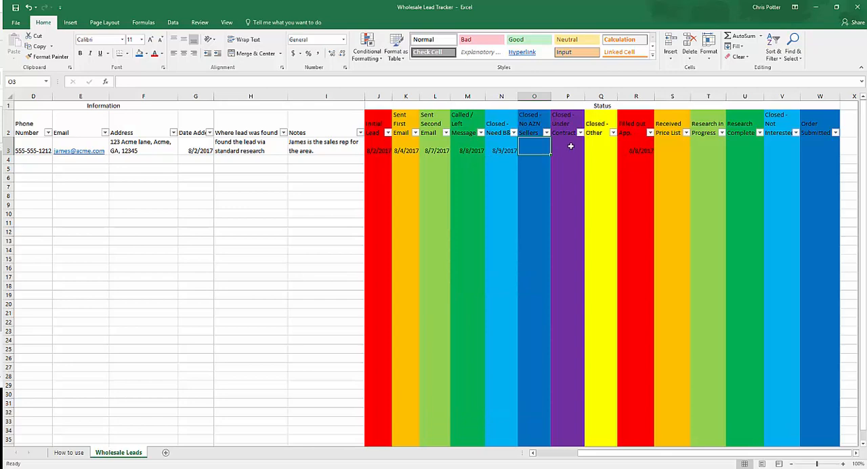
left_click(527, 145)
Enter "Contract ends 9/30/2017" in the Closed - Under Contract cell for Acme Corporation
left_click(569, 146)
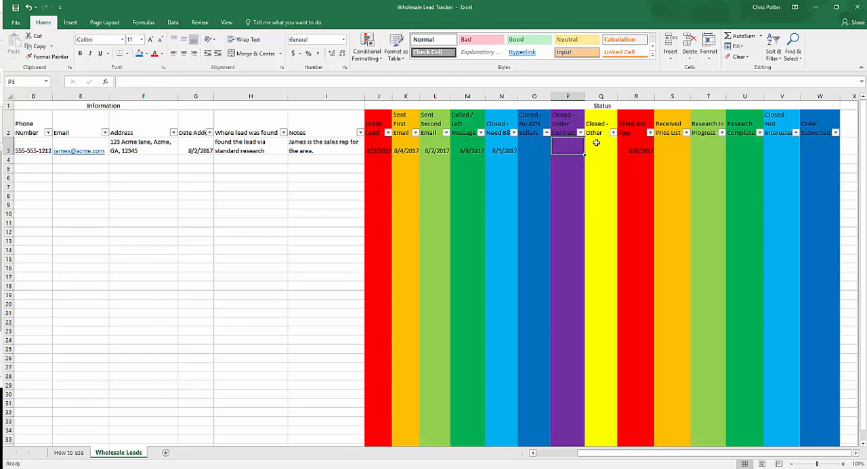
type("Cont")
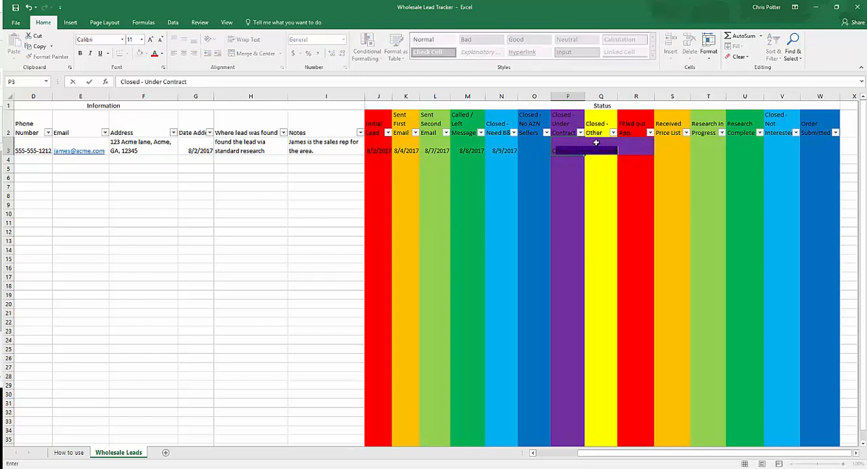
type("ract en")
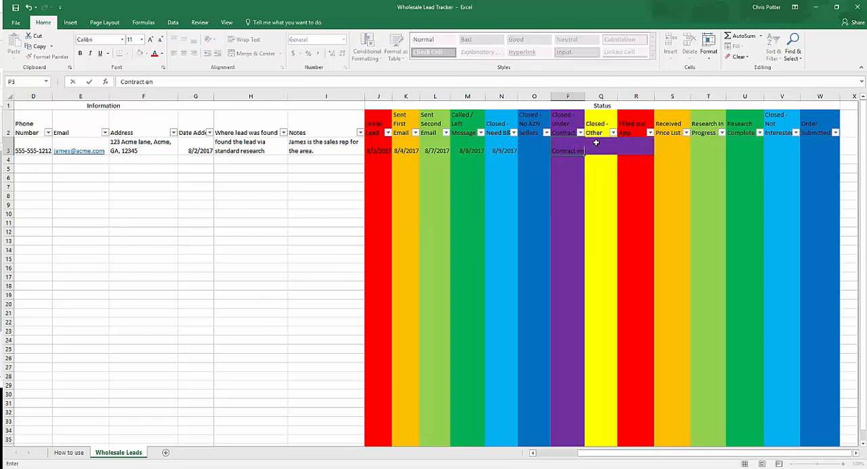
type("ds 9/30/2017")
key("Return")
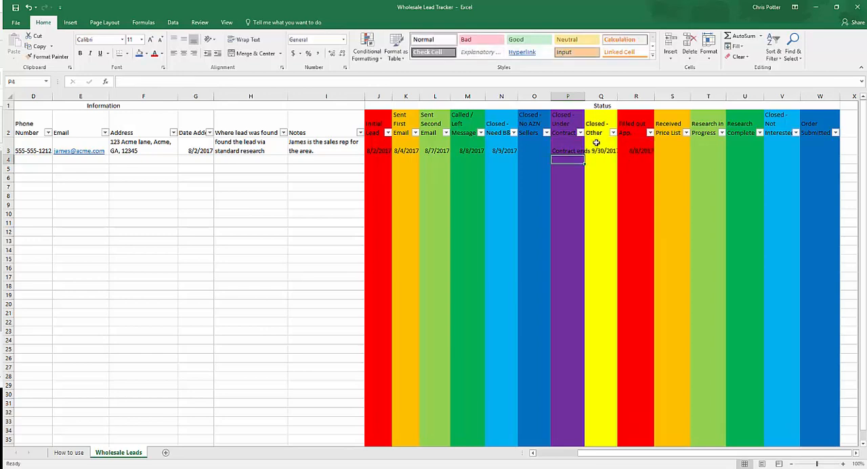
Clear the contract end note from Acme Corporation's Closed - Under Contract cell
left_click(581, 145)
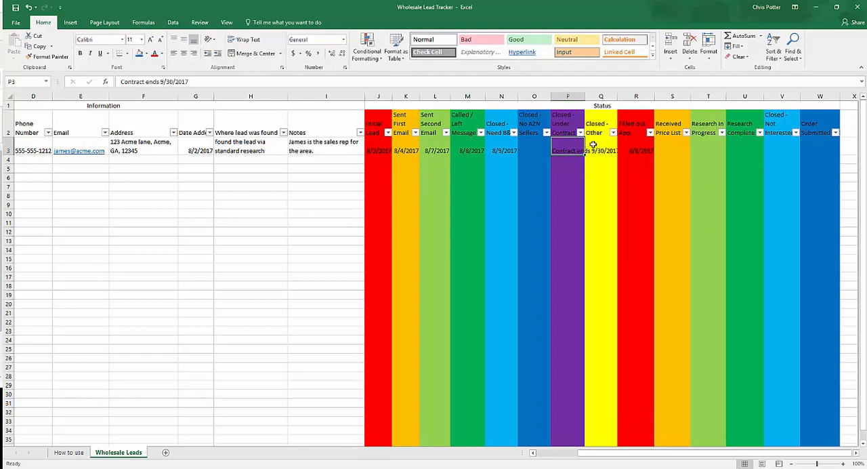
key("Delete")
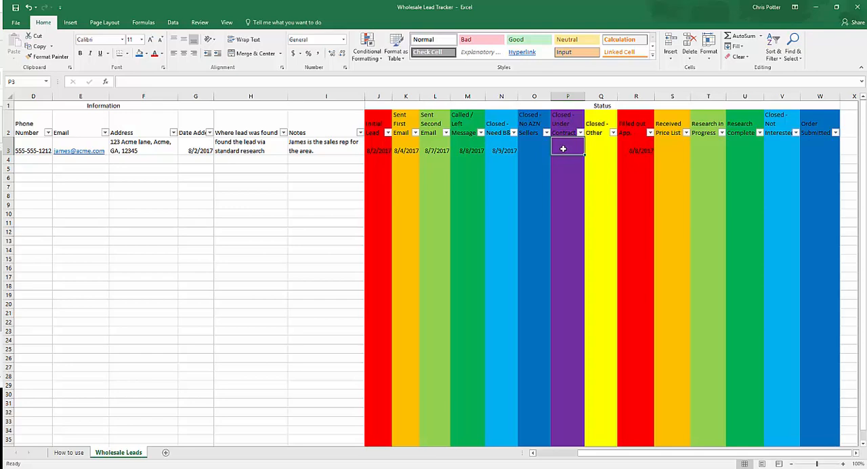
Examine Acme Corporation's closed-status cells from Closed - Need B&M to Closed - Other, along with the Filled out App. date
left_click(594, 144)
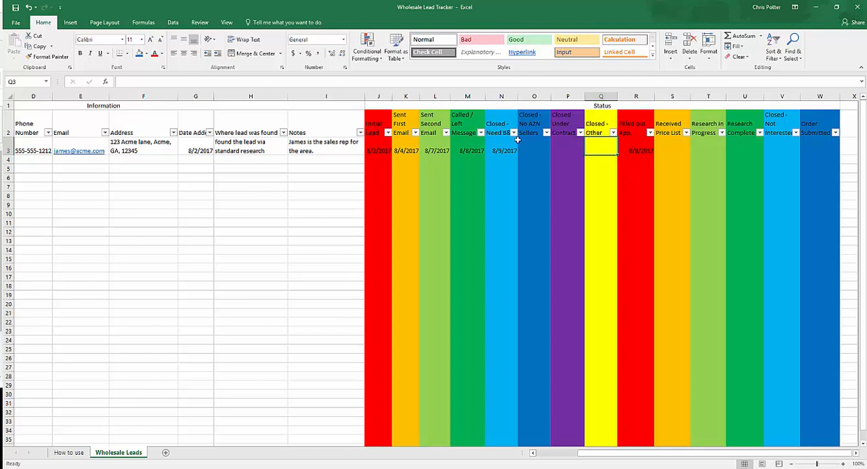
key("Left")
key("Left")
key("Left")
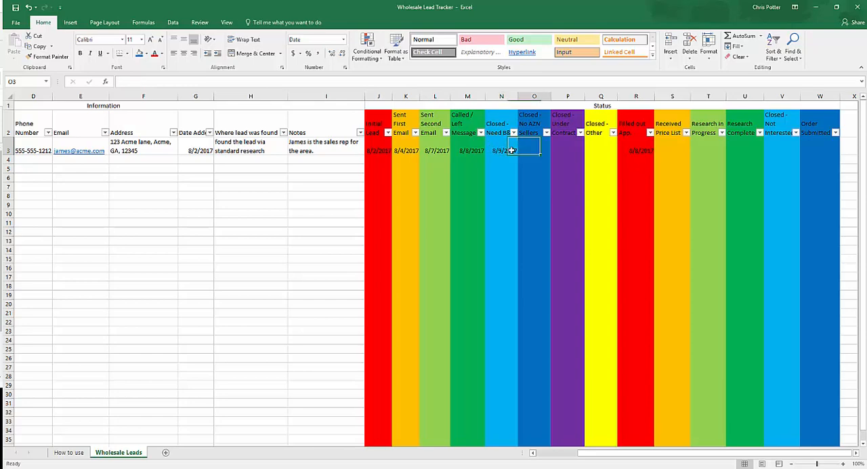
key("Right")
key("Right")
key("Right")
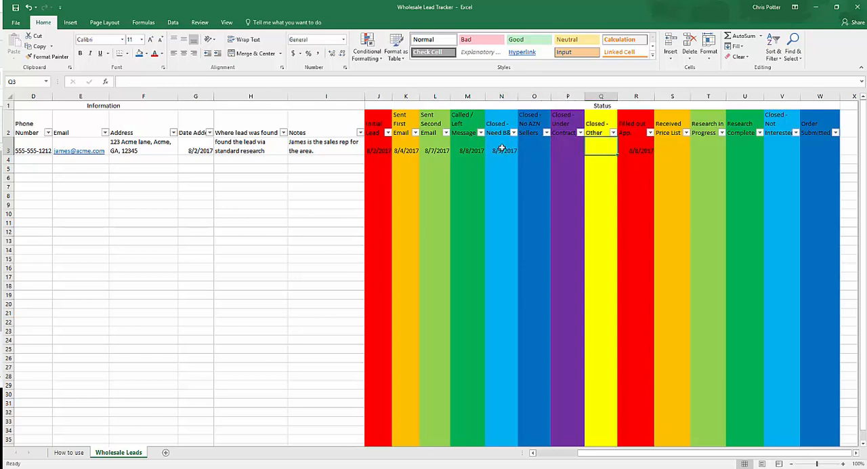
left_click_drag(500, 146, 595, 146)
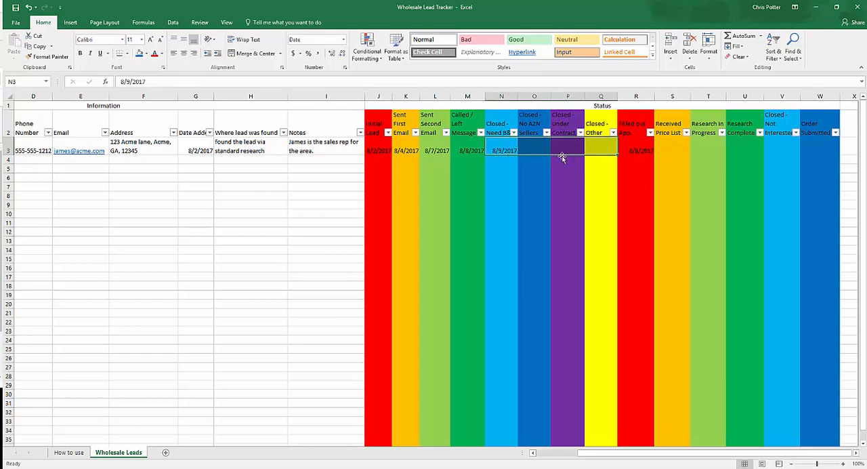
left_click(508, 149)
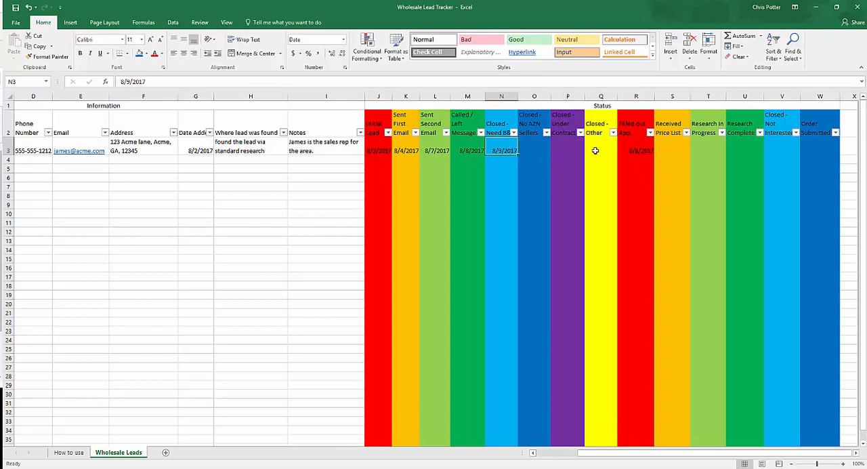
left_click(641, 144)
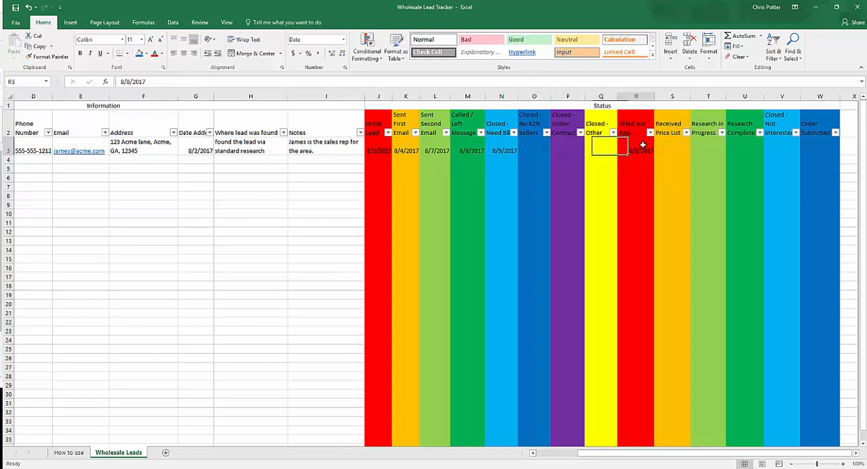
Clear Acme Corporation's Closed - Need B&M date and enter 8/9/2017 in its Received Price List cell
left_click(497, 140)
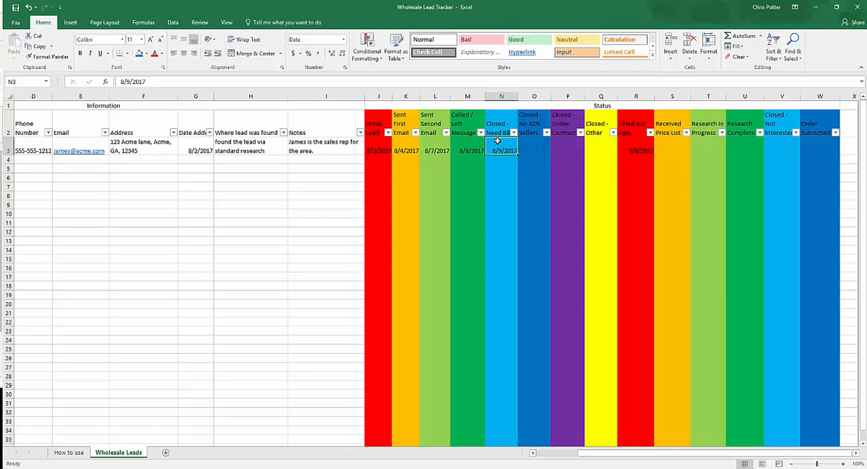
key("Delete")
left_click(685, 147)
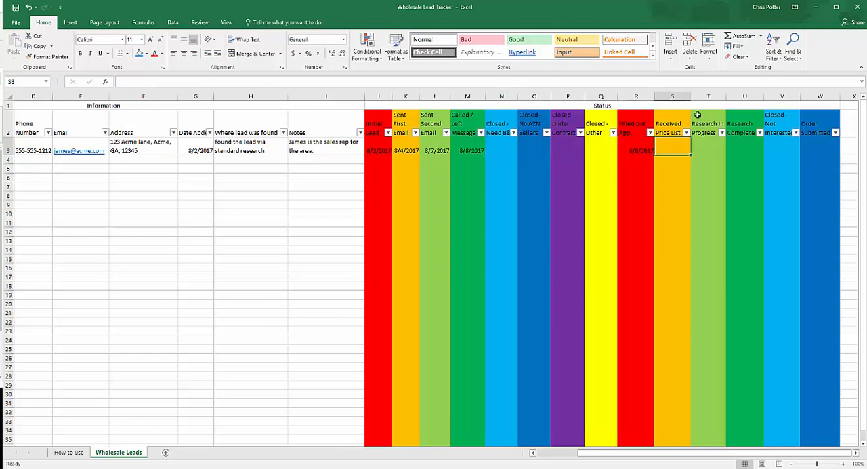
type("8/9/201")
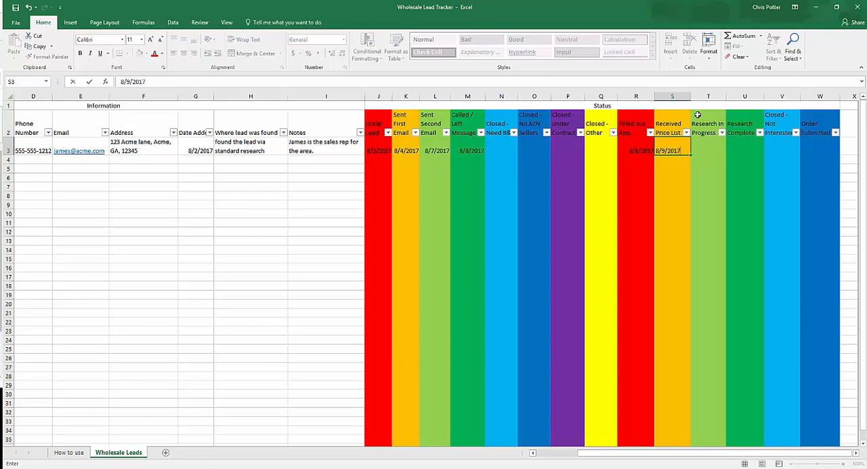
type("7")
key("Tab")
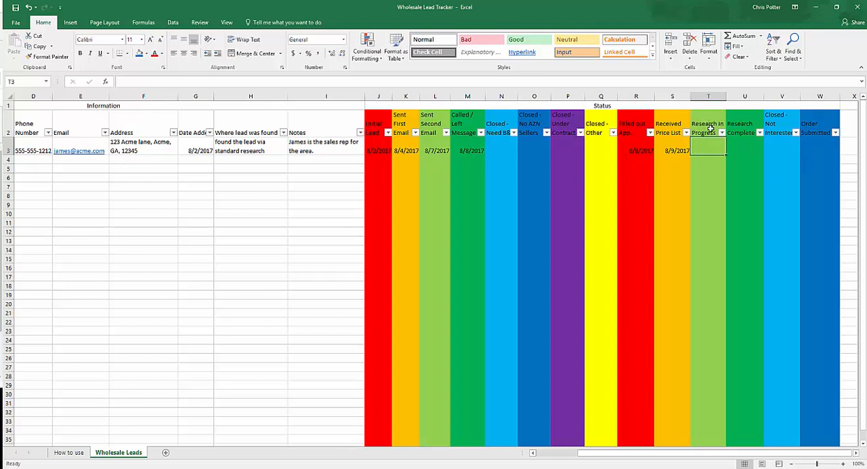
Enter 8/9/2017 under Research in Progress and 8/10/2017 under Research Complete for Acme Corporation
type("8")
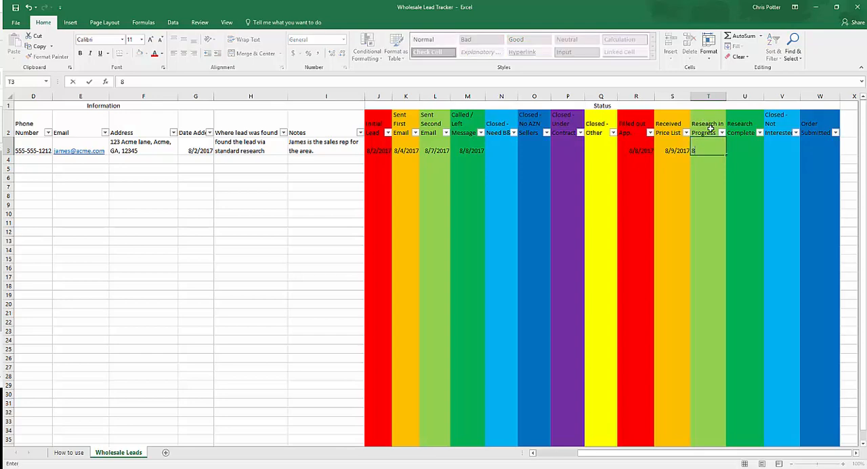
type("/9/2017")
key("Tab")
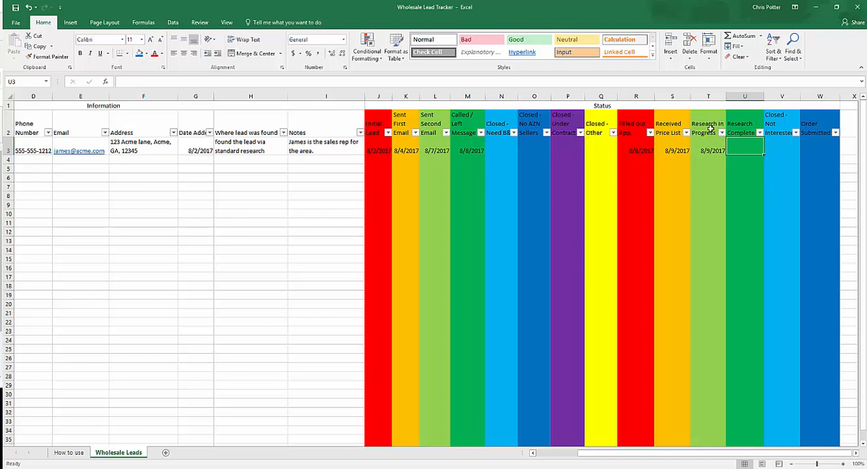
type("8/10/201")
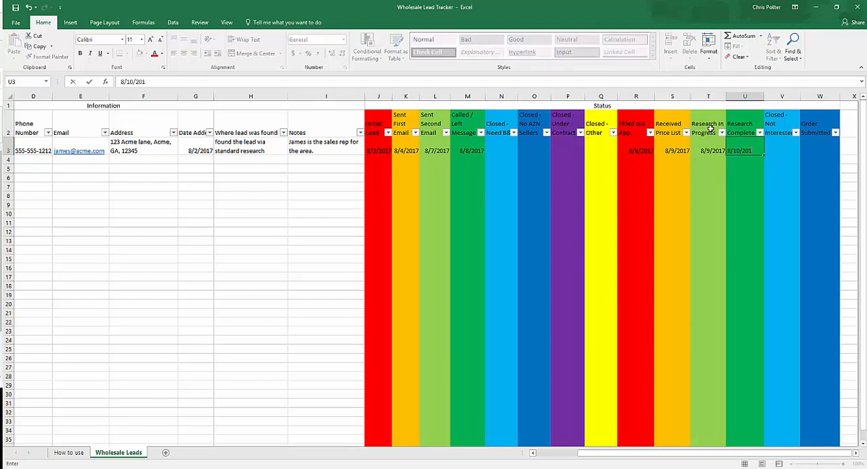
type("7")
key("Tab")
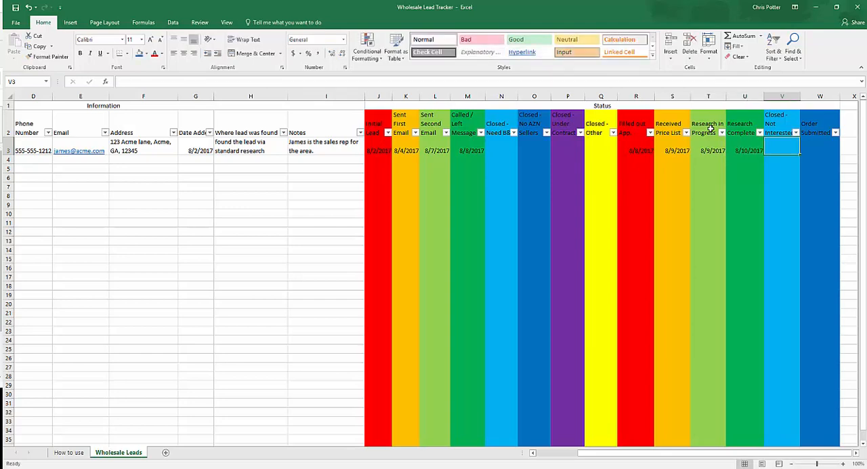
Examine the Closed - Not Interested and Order Submitted cells, going back to the Received Price List date for Acme Corporation
key("Tab")
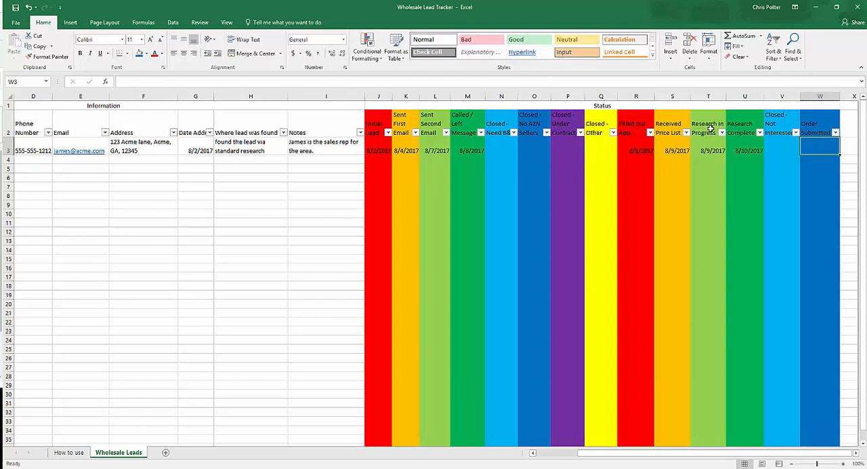
key("Left")
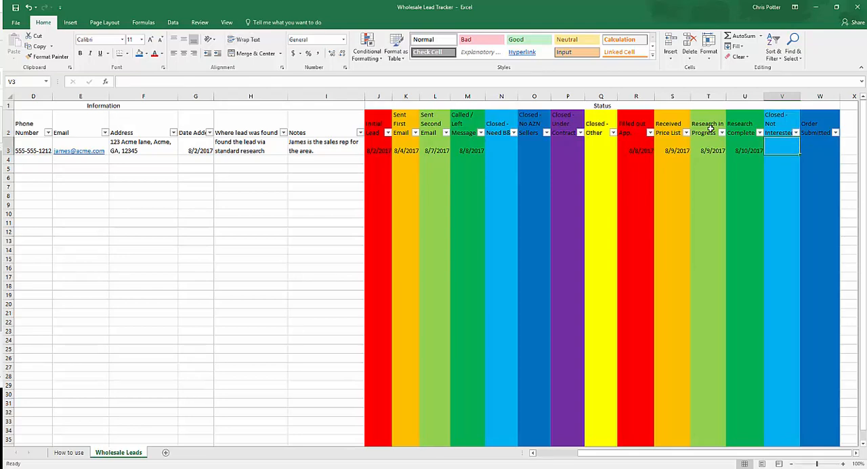
key("Right")
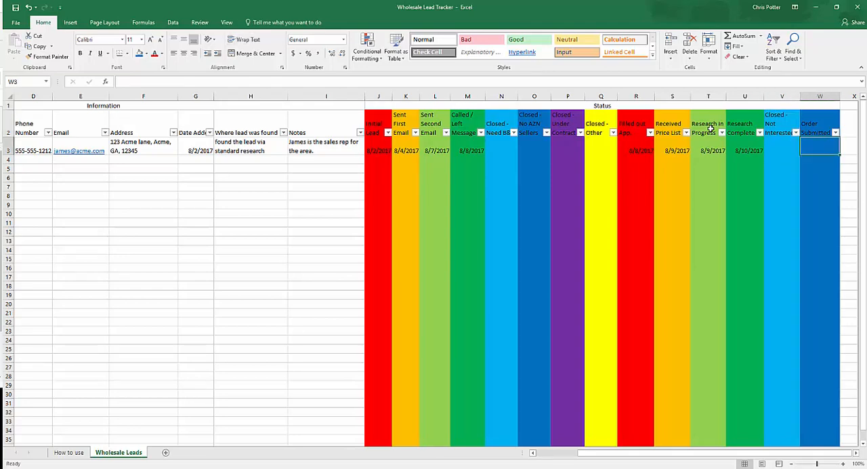
key("Left")
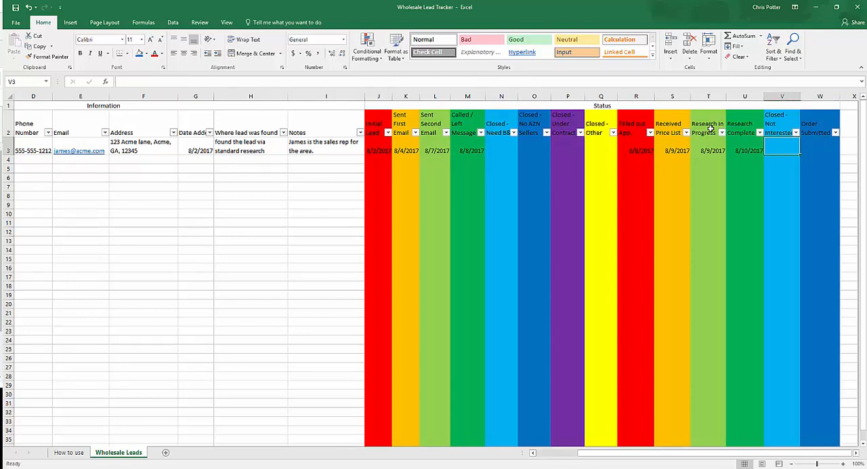
key("Left")
key("Left")
key("Left")
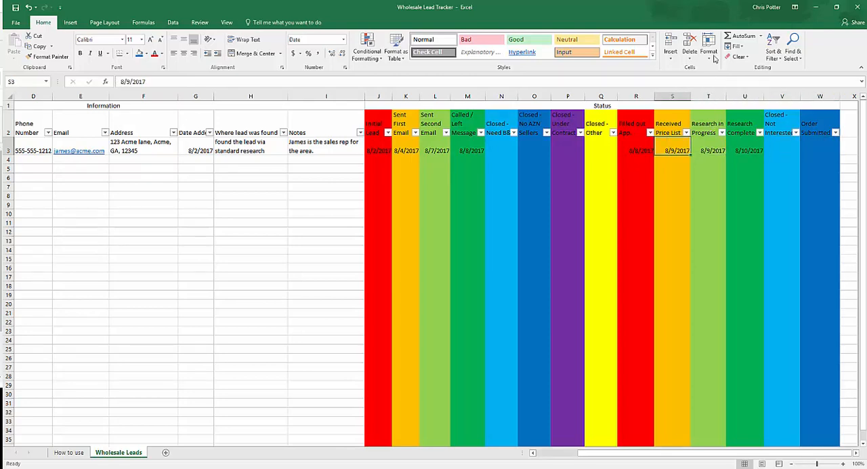
Select the whole row of status headers from Initial Lead through Order Submitted for review
left_click(391, 124)
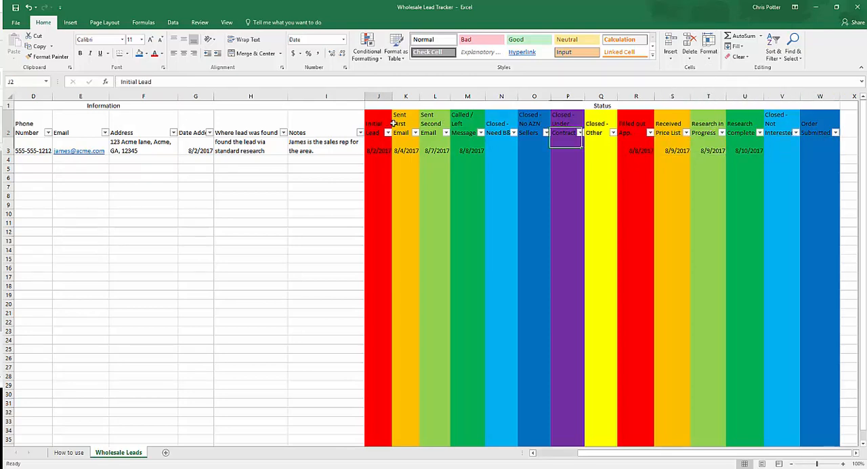
key("shift+Right")
key("shift+Right")
key("shift+Right")
key("shift+Right")
key("shift+Right")
key("shift+Right")
key("shift+Right")
key("shift+Right")
key("shift+Right")
key("shift+Right")
key("shift+Right")
key("shift+Right")
key("shift+Right")
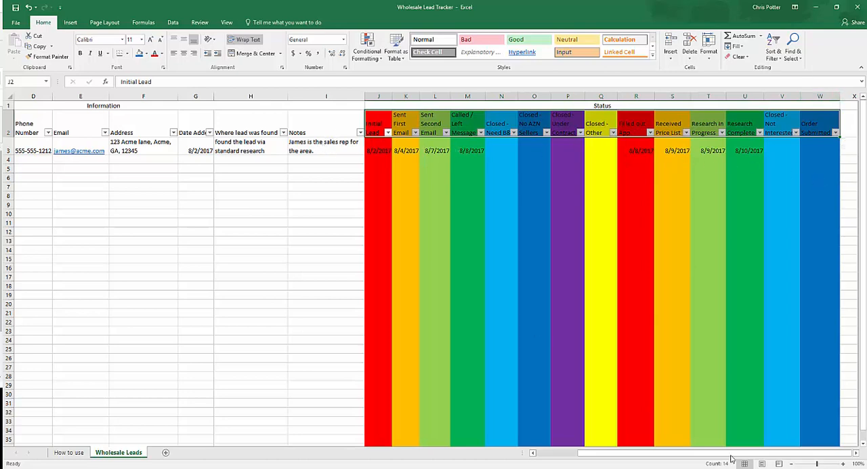
Return to the Information section and select the first empty Company Name cell below Acme Corporation
left_click_drag(725, 452, 616, 453)
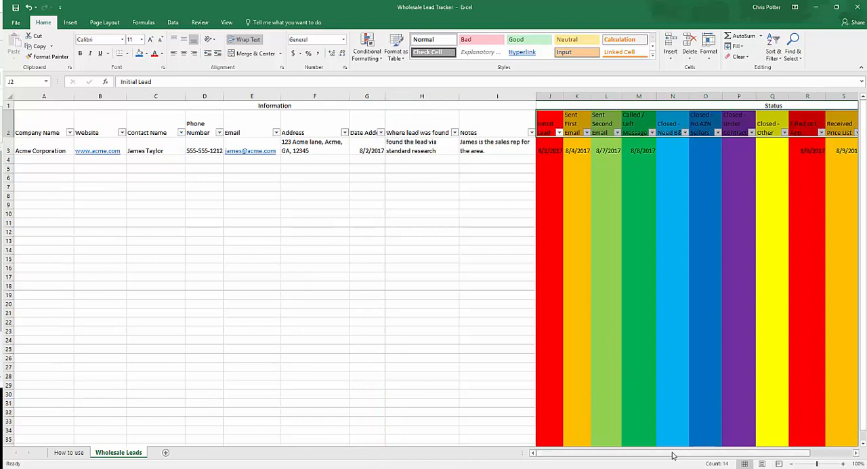
left_click_drag(673, 454, 581, 451)
left_click(30, 163)
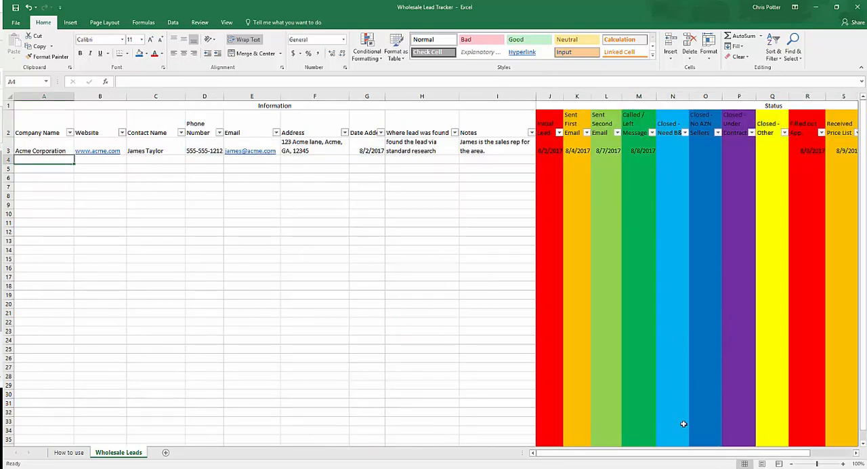
Examine the filter options of the Called / Left Message, Sent First Email and Sent Second Email columns without applying a filter
left_click_drag(696, 457, 599, 443)
left_click(652, 133)
left_click(652, 133)
left_click(586, 132)
left_click(586, 133)
left_click(577, 150)
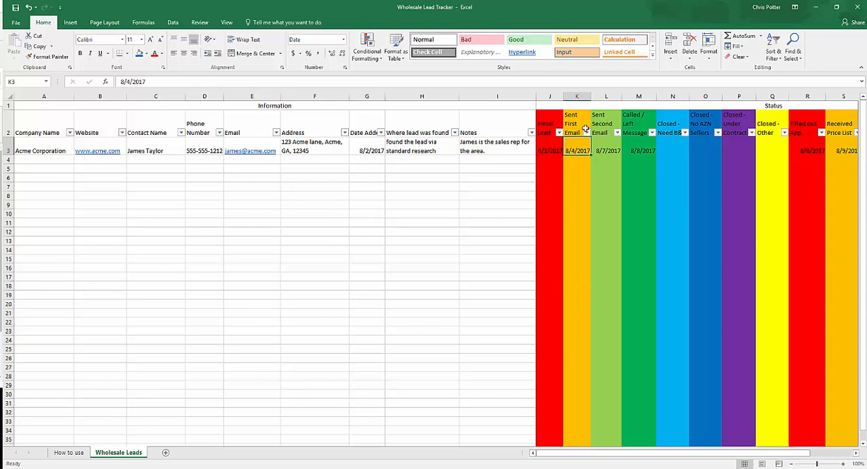
left_click(616, 132)
left_click(563, 304)
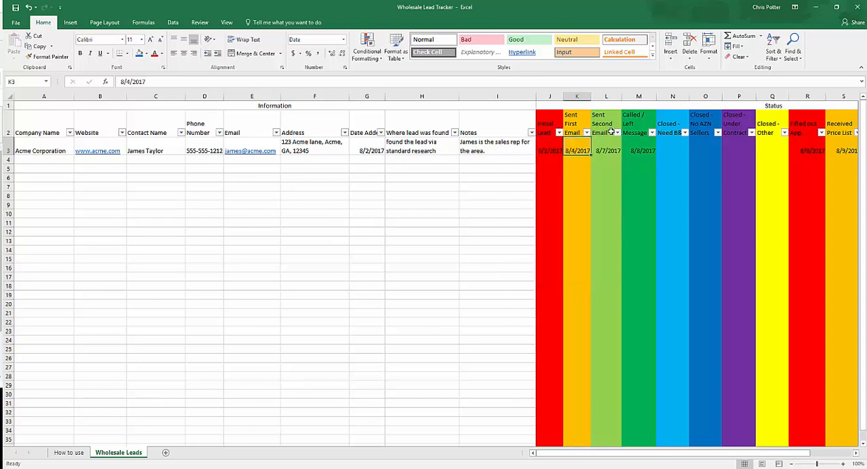